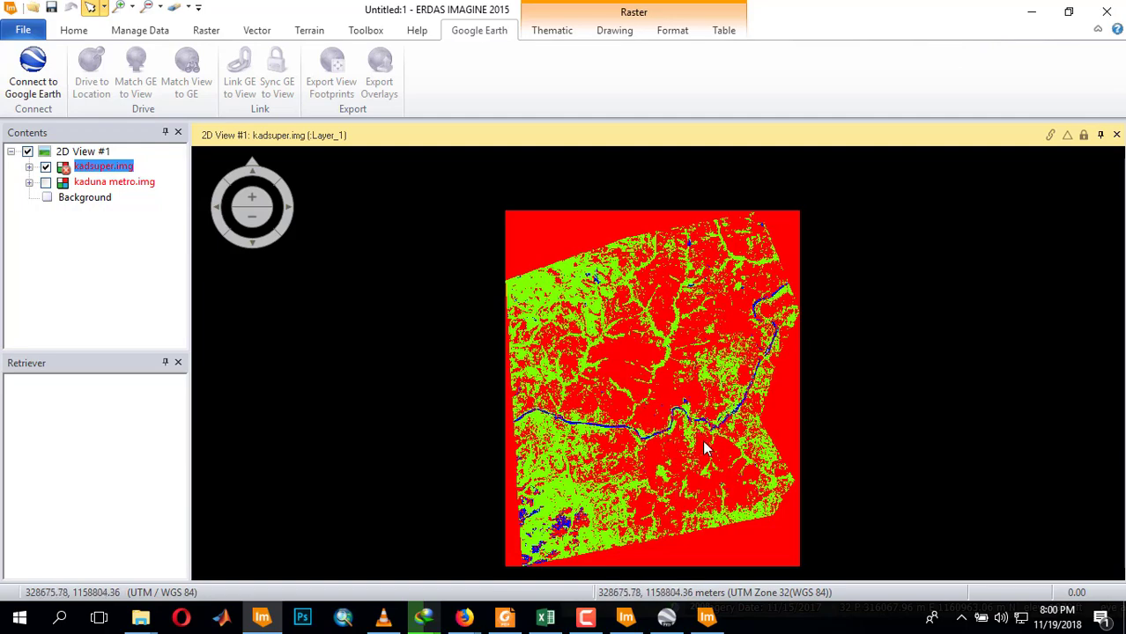
- Examine the classified kadsuper.img raster, including the river, the vegetation and the blue patches in its southwest corner
scroll(705, 448, "up", 1)
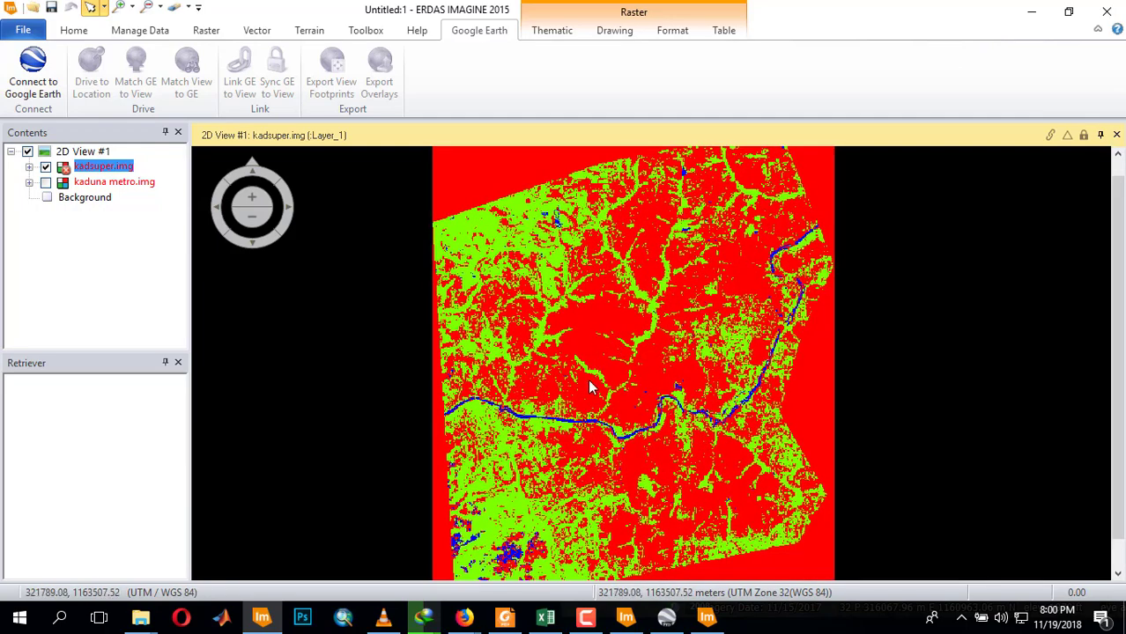
scroll(630, 371, "up", 2)
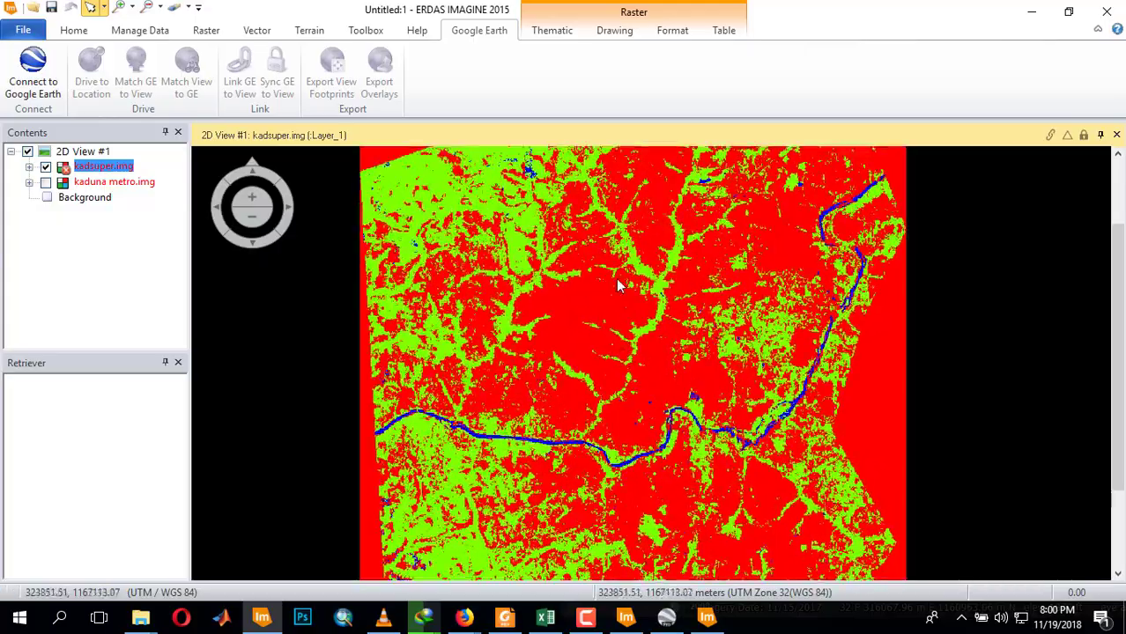
scroll(658, 334, "down", 3)
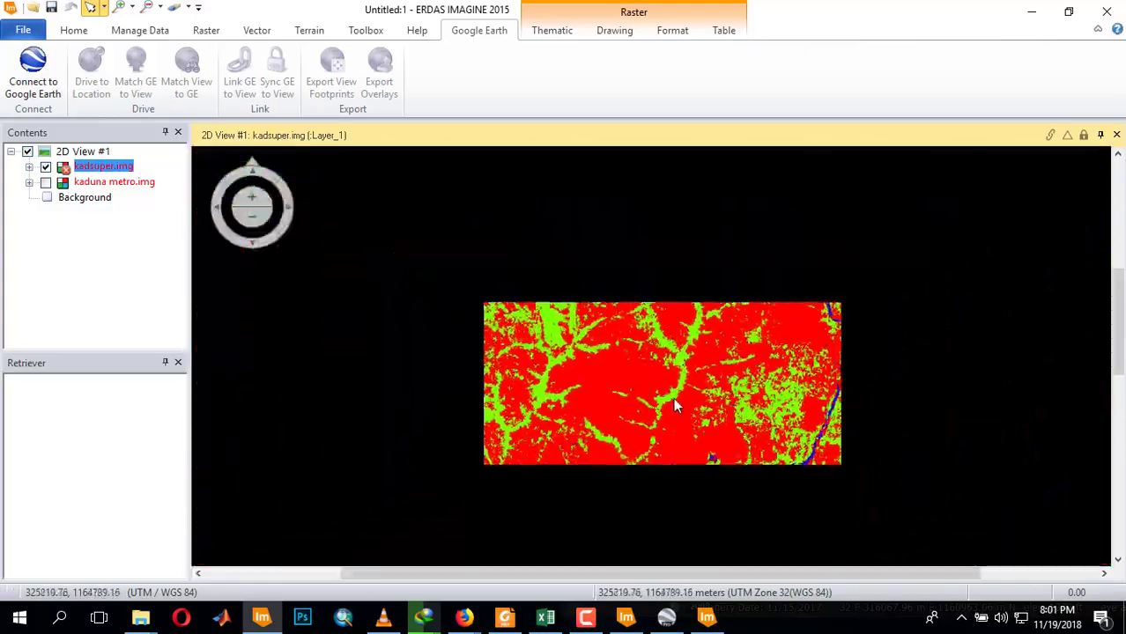
scroll(674, 397, "up", 1)
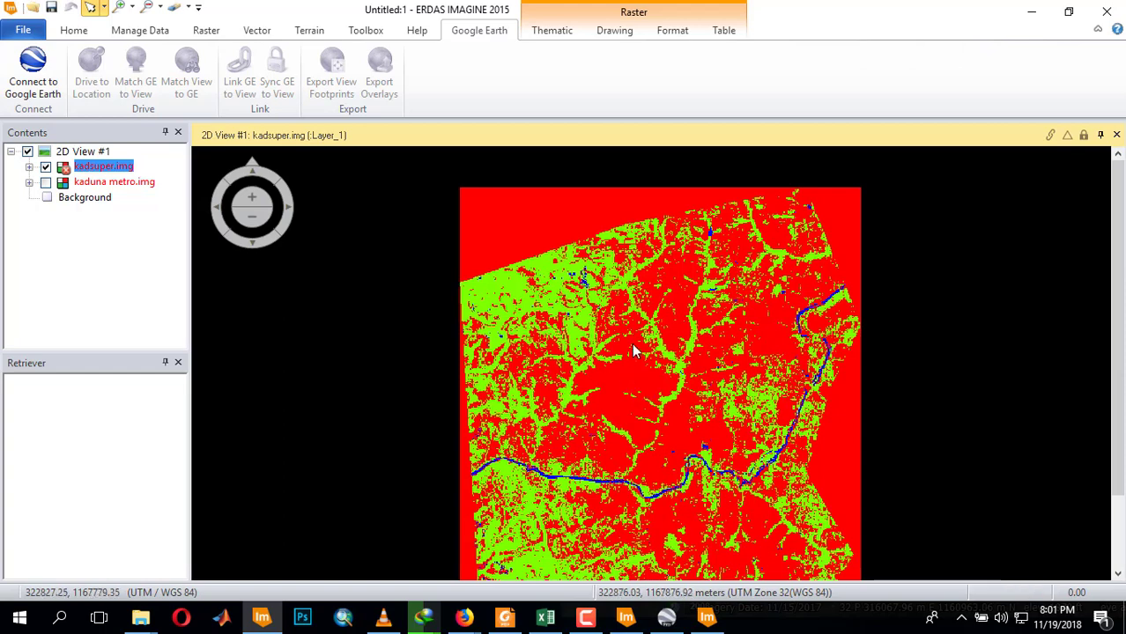
left_click_drag(667, 439, 614, 371)
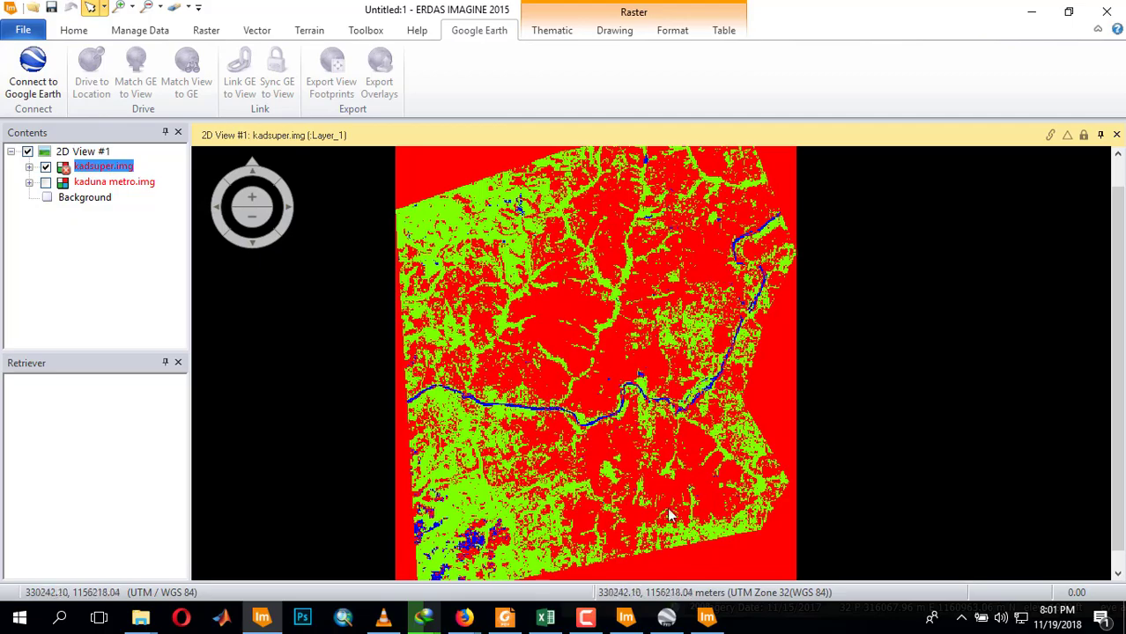
left_click_drag(494, 493, 496, 352)
scroll(485, 444, "up", 2)
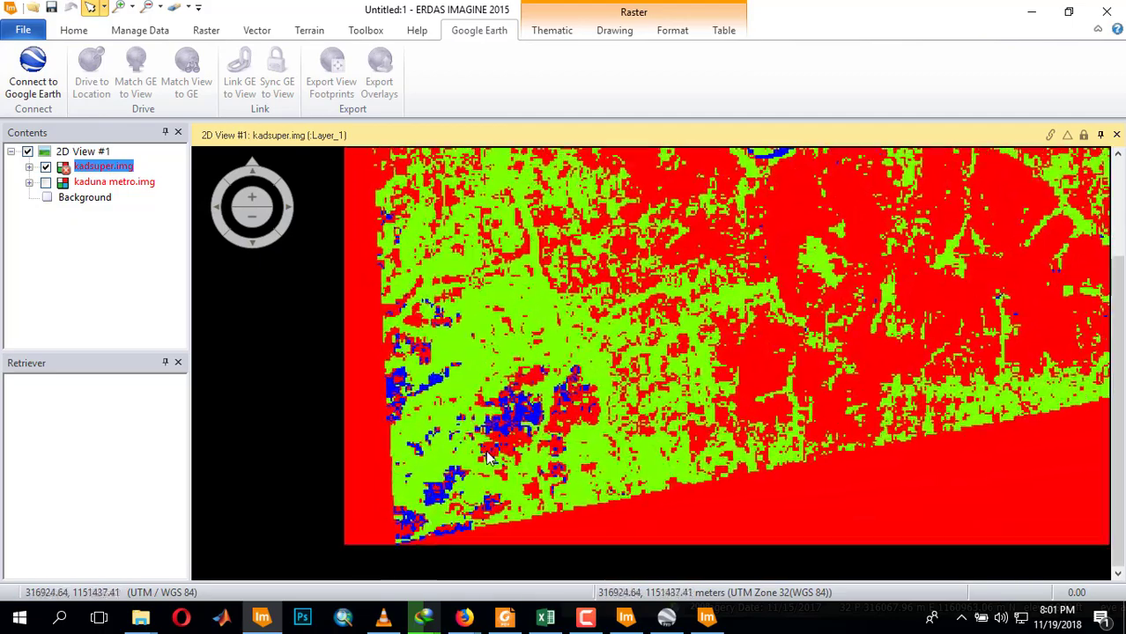
scroll(486, 445, "up", 1)
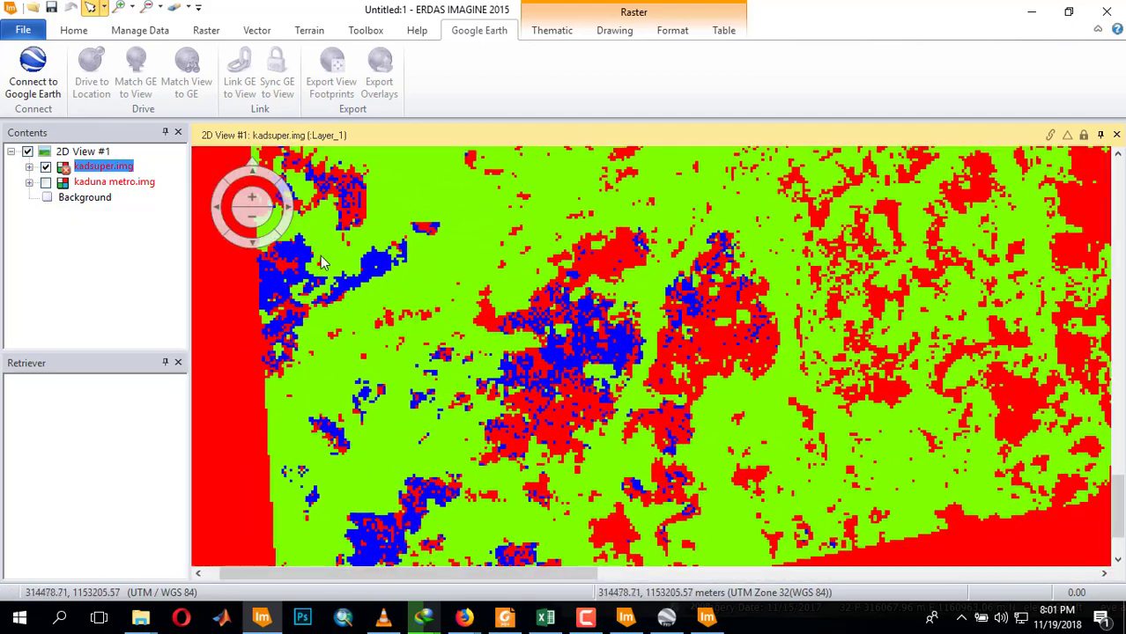
scroll(622, 283, "down", 4)
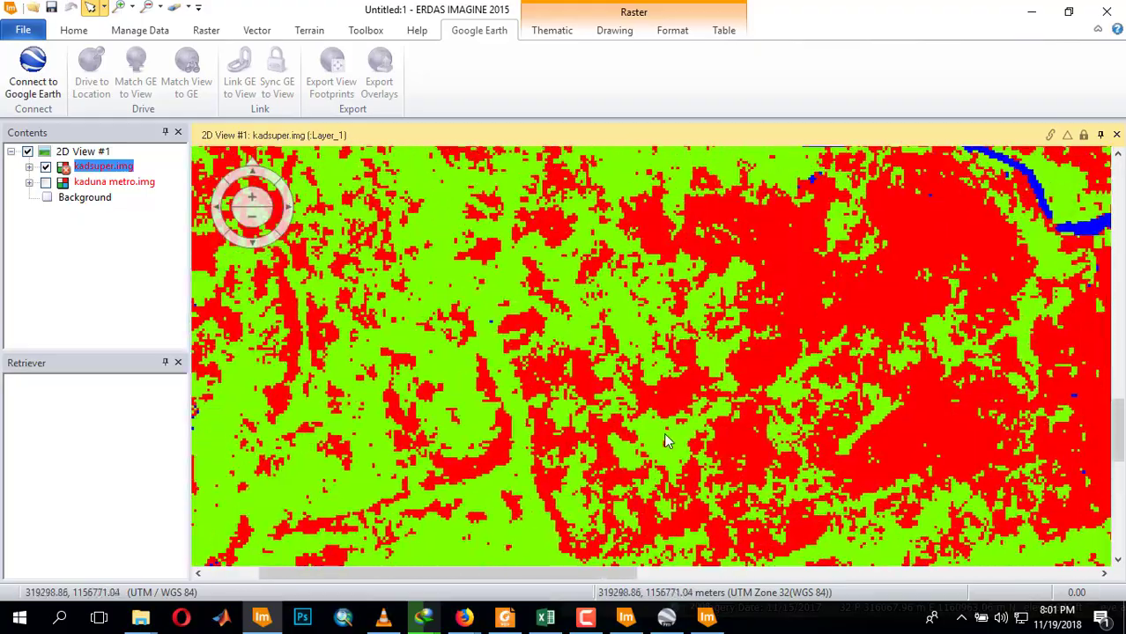
scroll(665, 260, "up", 2)
scroll(709, 280, "down", 2)
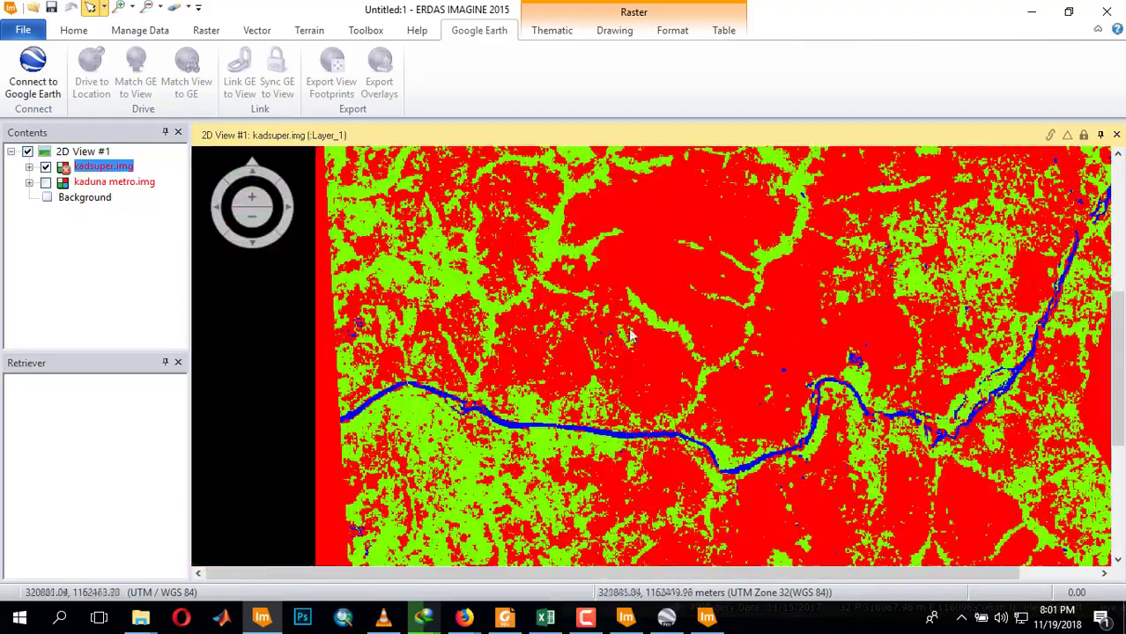
scroll(661, 278, "down", 1)
scroll(663, 284, "up", 1)
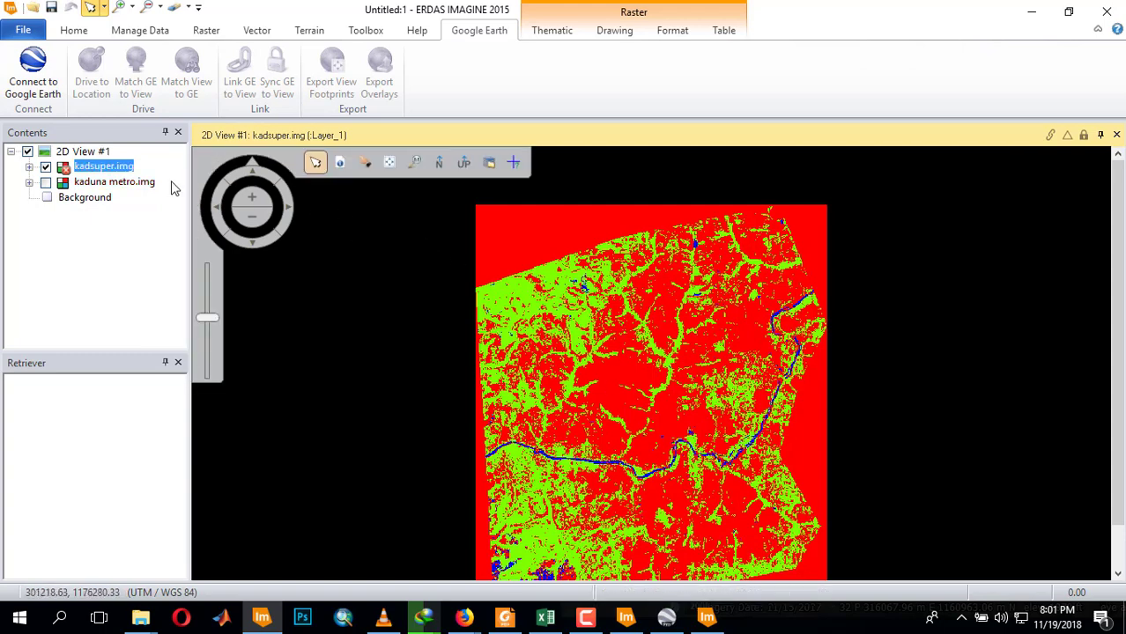
left_click_drag(654, 357, 583, 306)
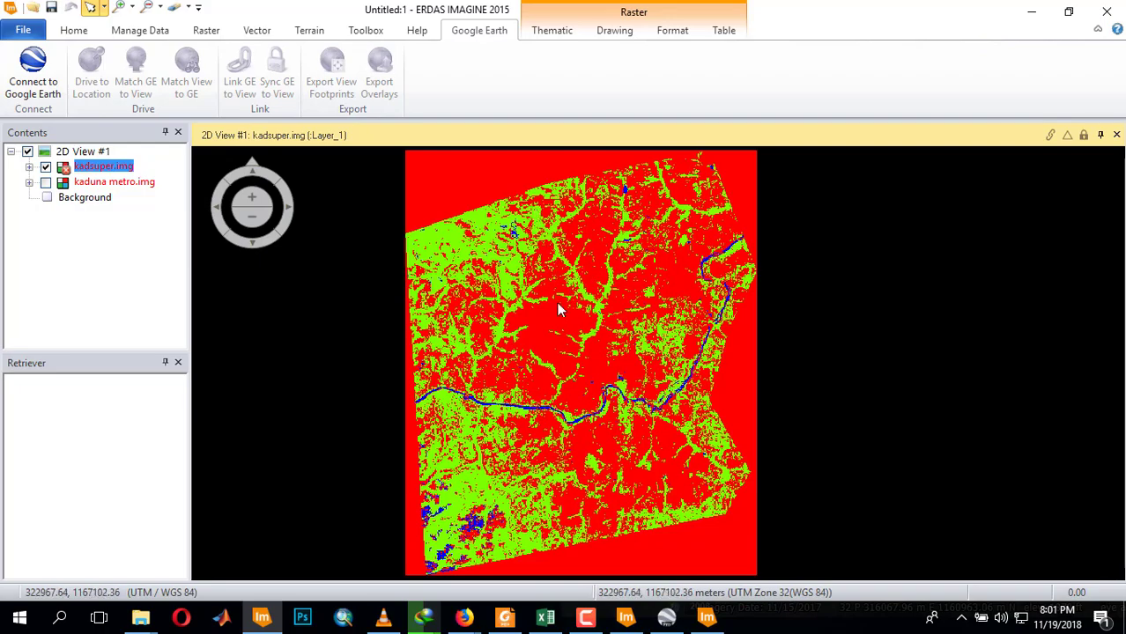
scroll(557, 304, "up", 2)
scroll(548, 328, "down", 3)
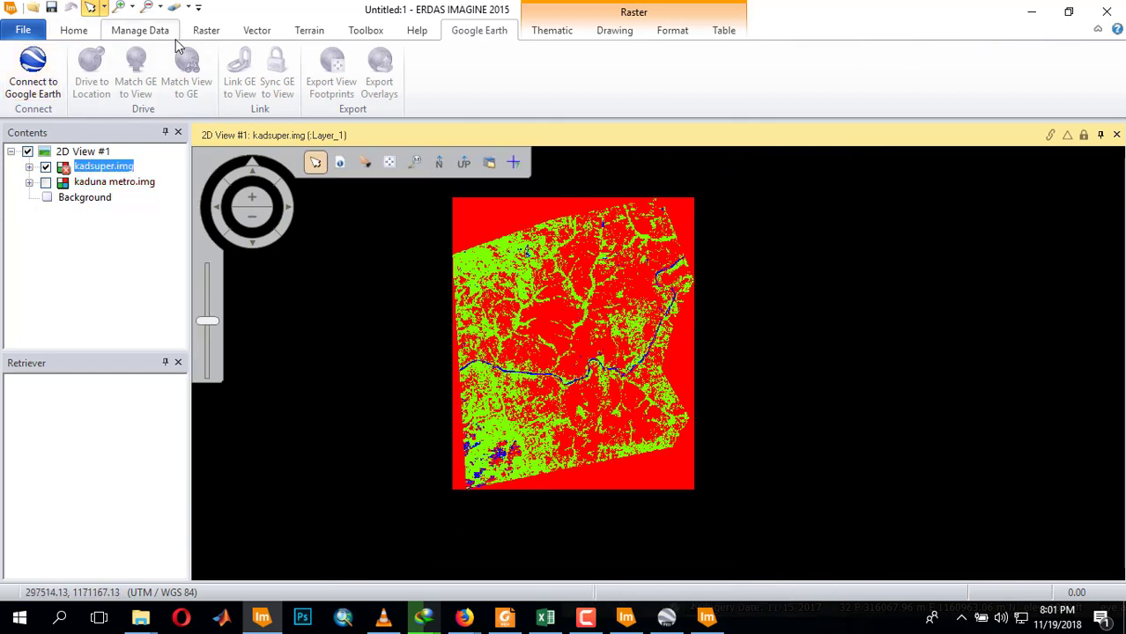
- Open the Accuracy Assessment tool for supervised classification
left_click(208, 31)
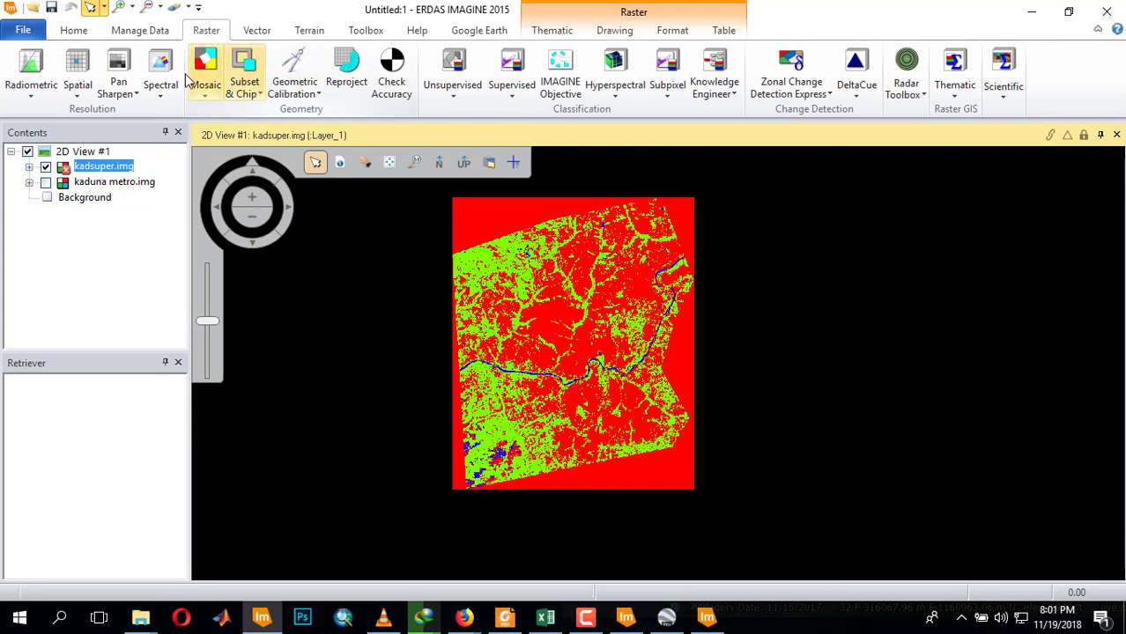
left_click(514, 92)
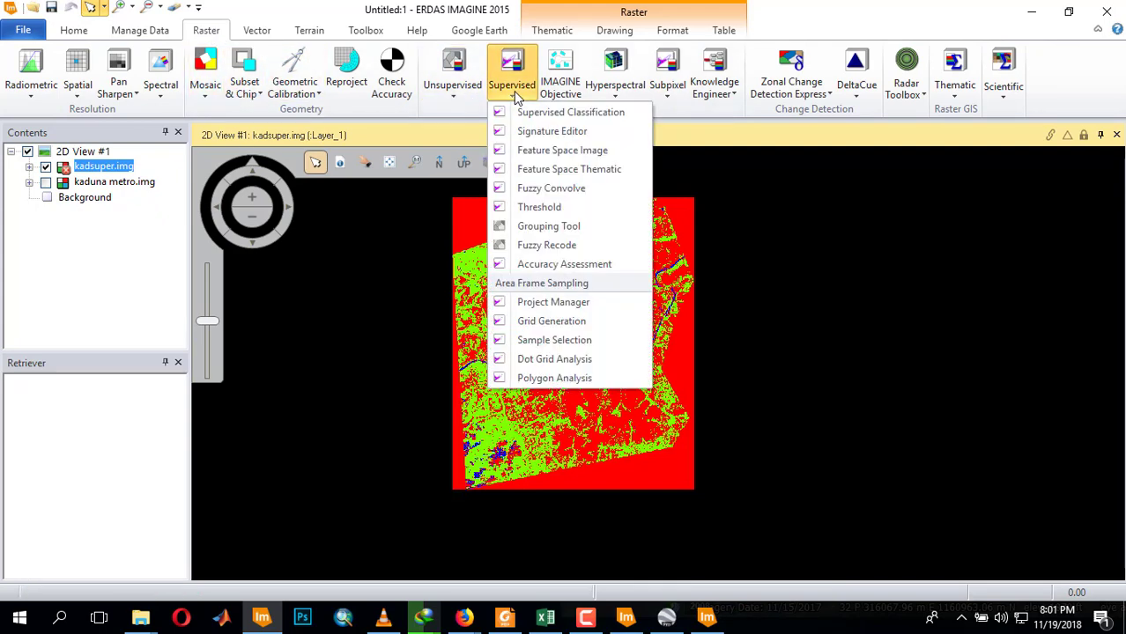
left_click(542, 261)
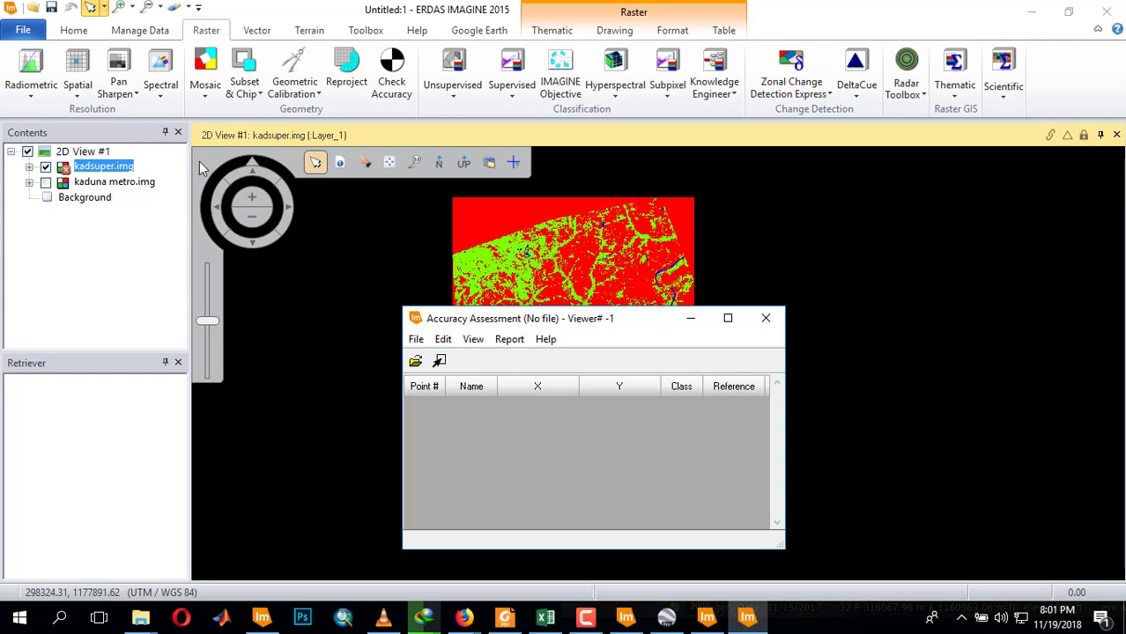
- Load kadsuper.img from the WORK folder on the C: drive as the classified image for the accuracy assessment
left_click(418, 340)
mouse_move(442, 341)
left_click(440, 361)
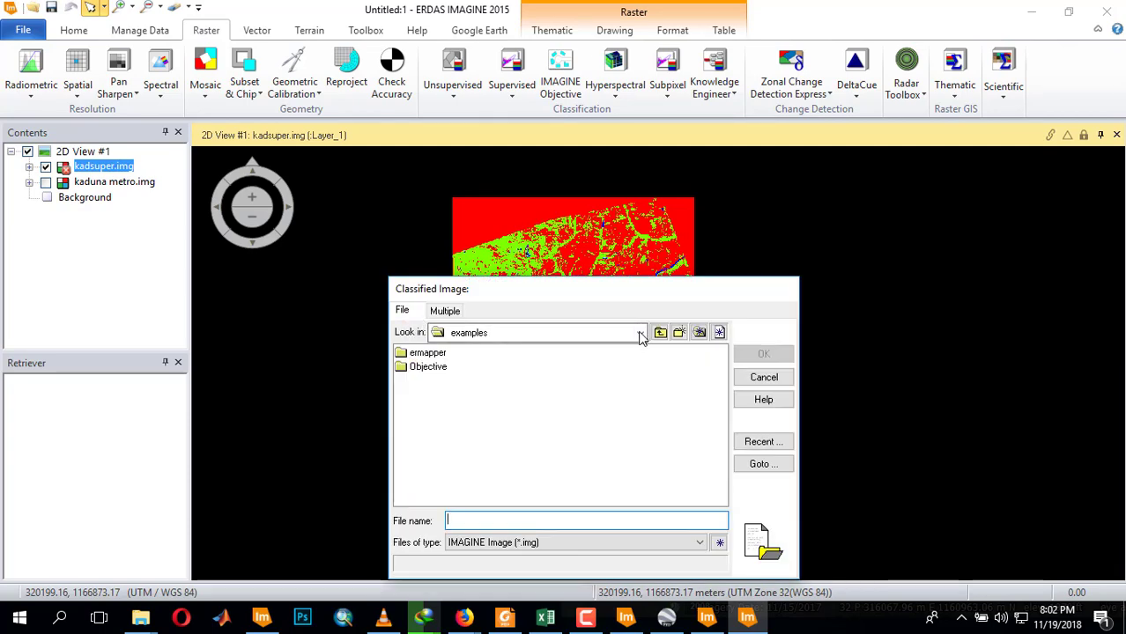
left_click(640, 333)
left_click(459, 351)
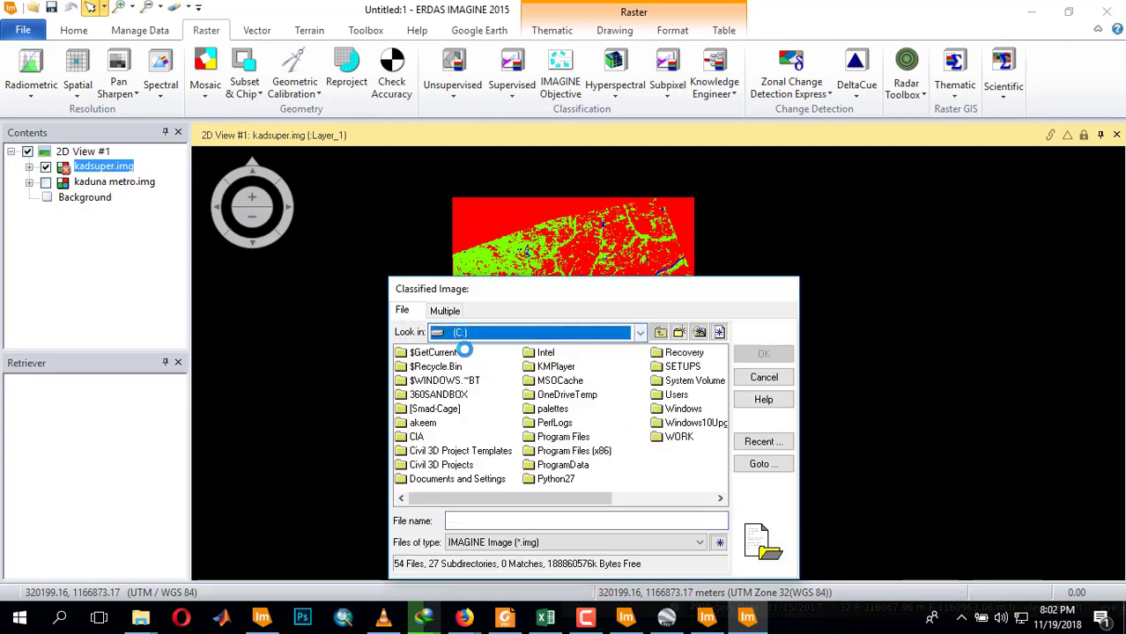
double_click(677, 437)
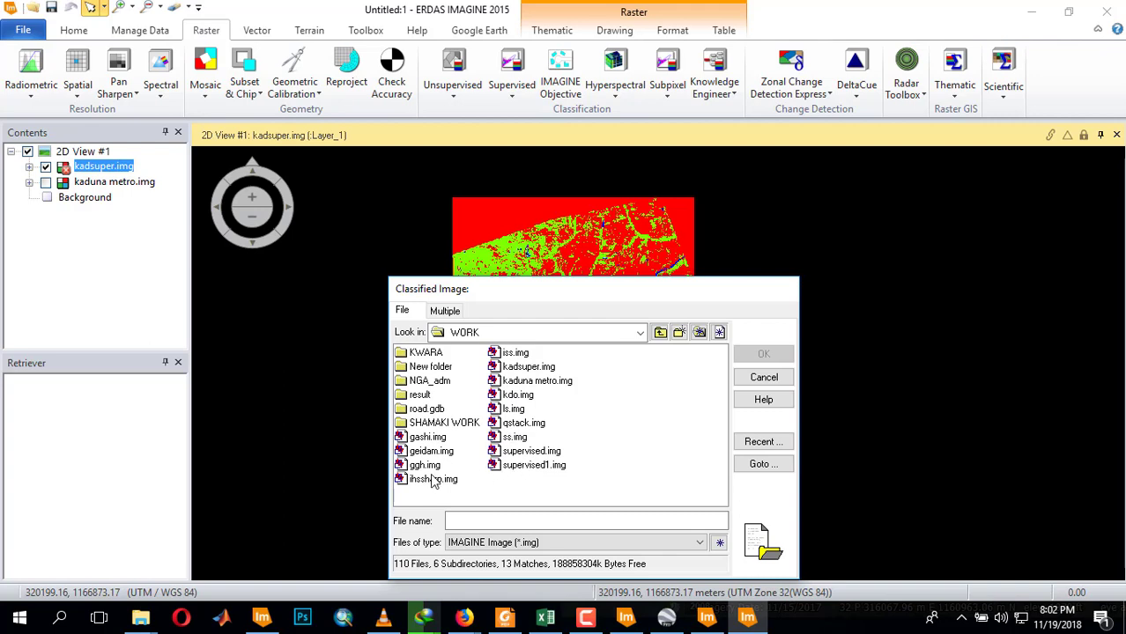
double_click(529, 366)
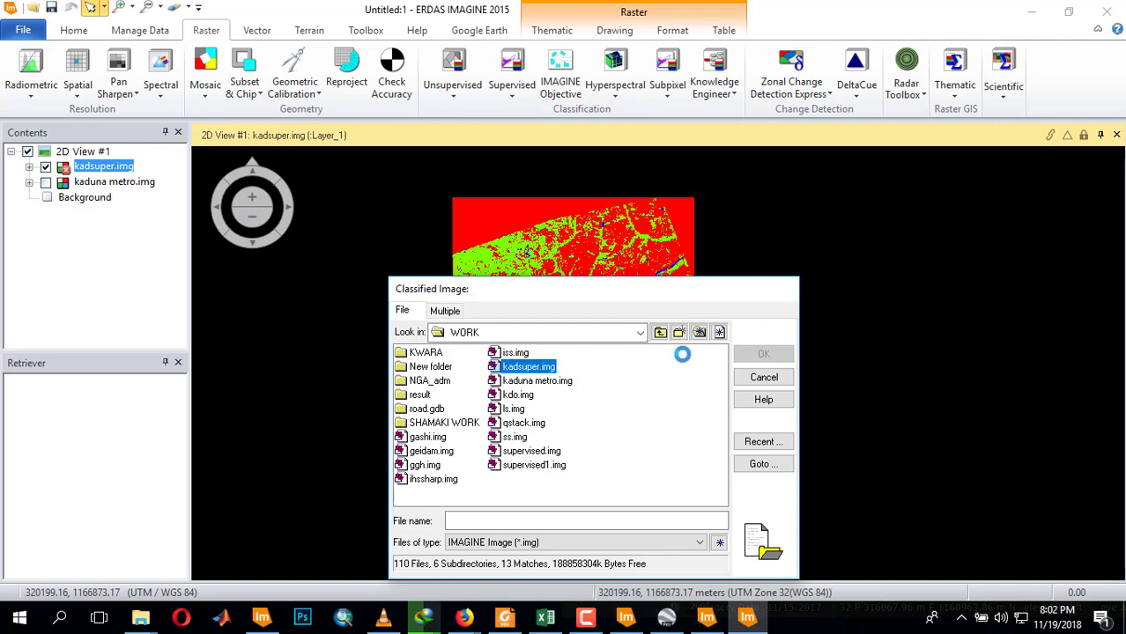
left_click(763, 354)
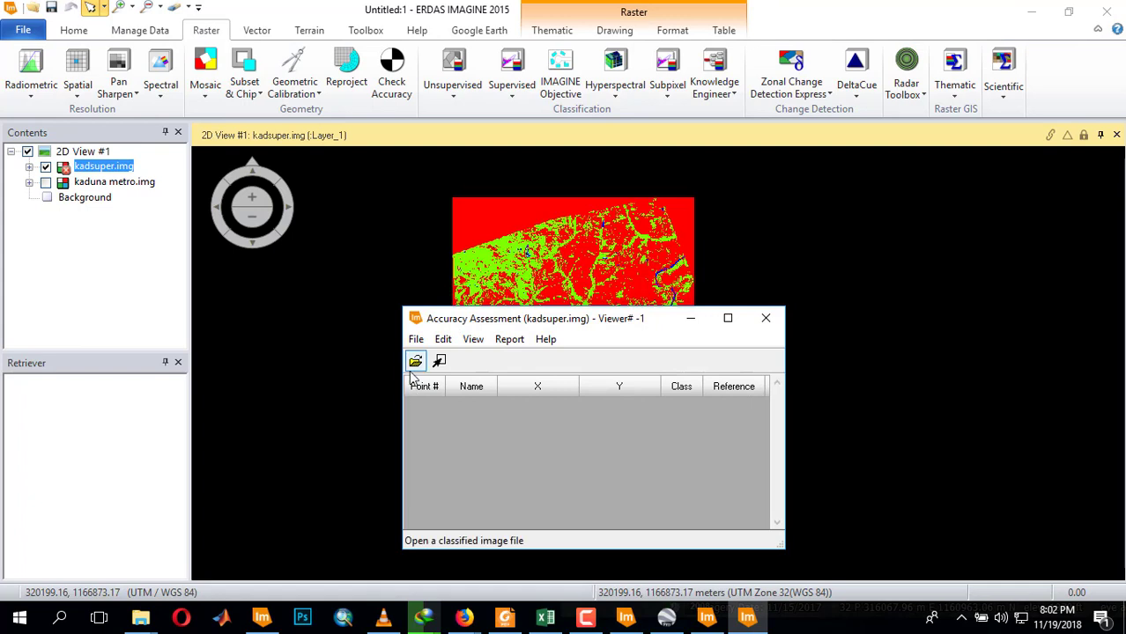
- Start importing user-defined points into the assessment and browse to the C: drive for the ASCII point file
left_click(445, 341)
left_click(450, 344)
left_click(443, 340)
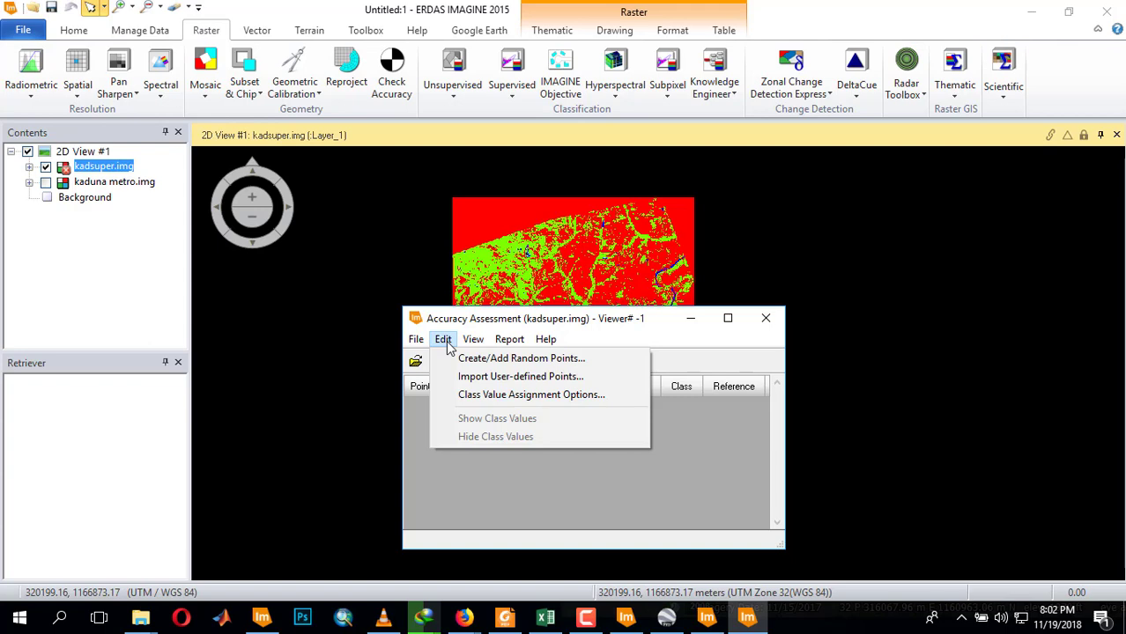
left_click(480, 379)
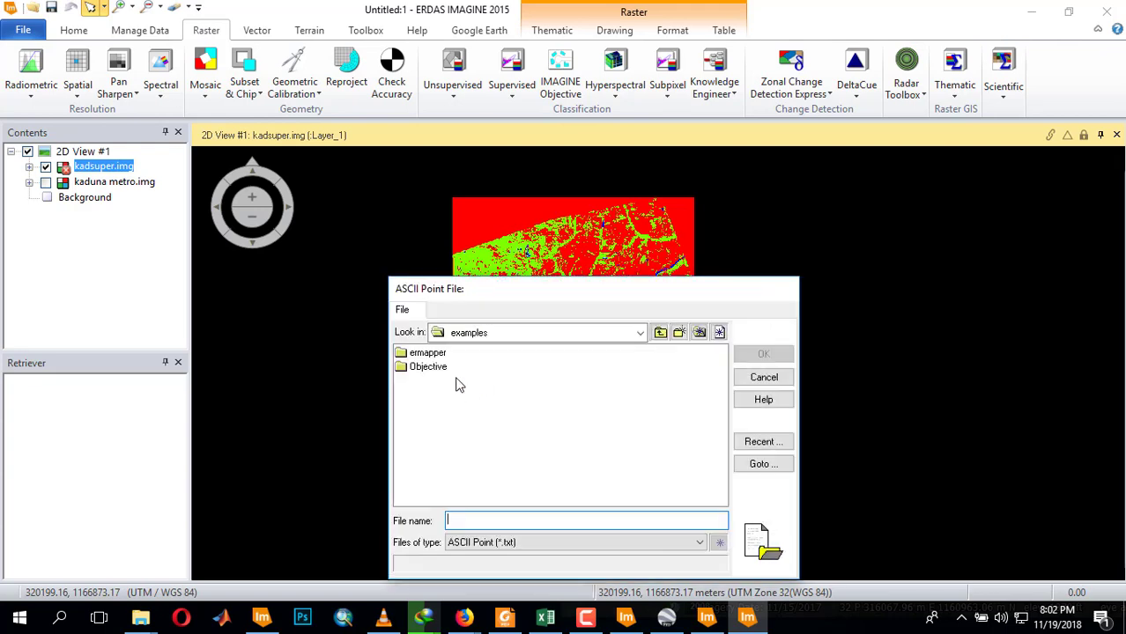
left_click(640, 332)
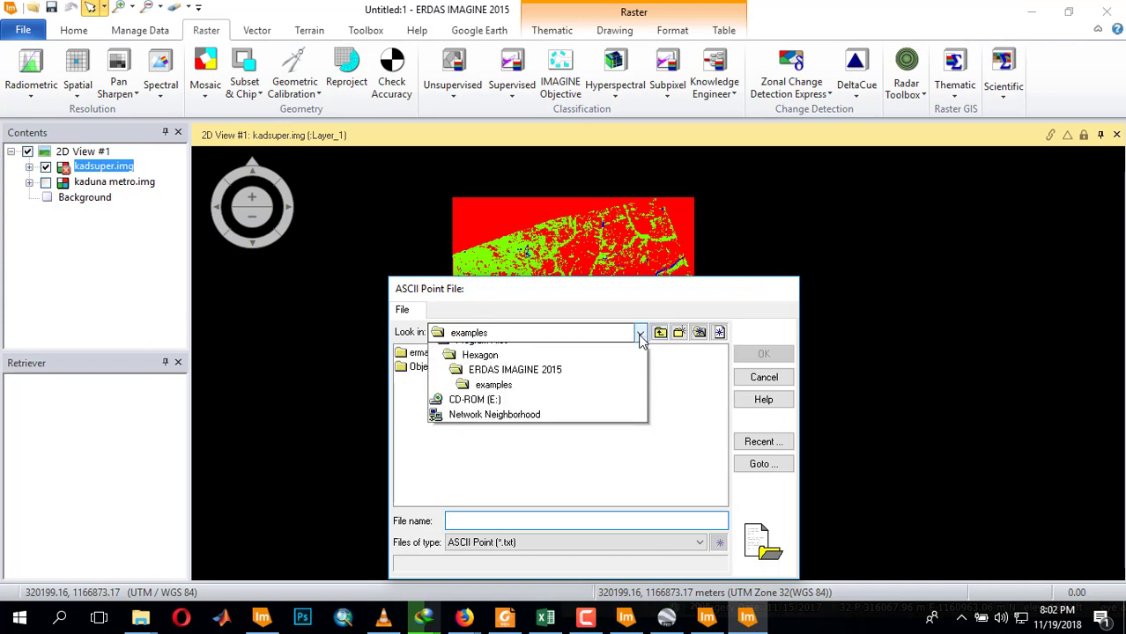
left_click(509, 350)
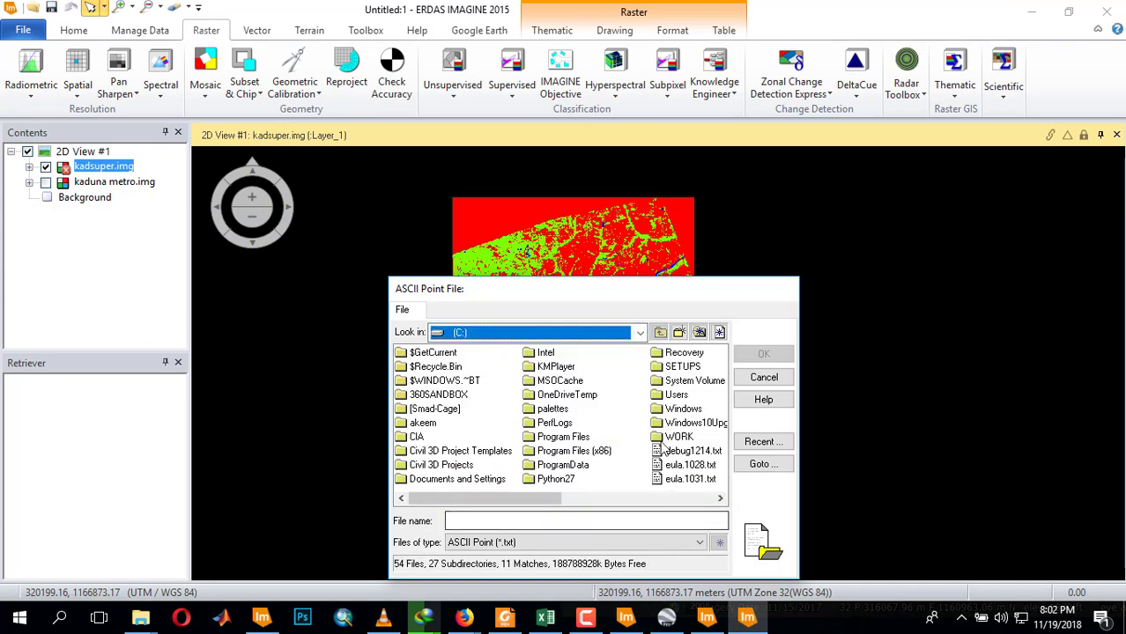
double_click(661, 436)
left_click(643, 334)
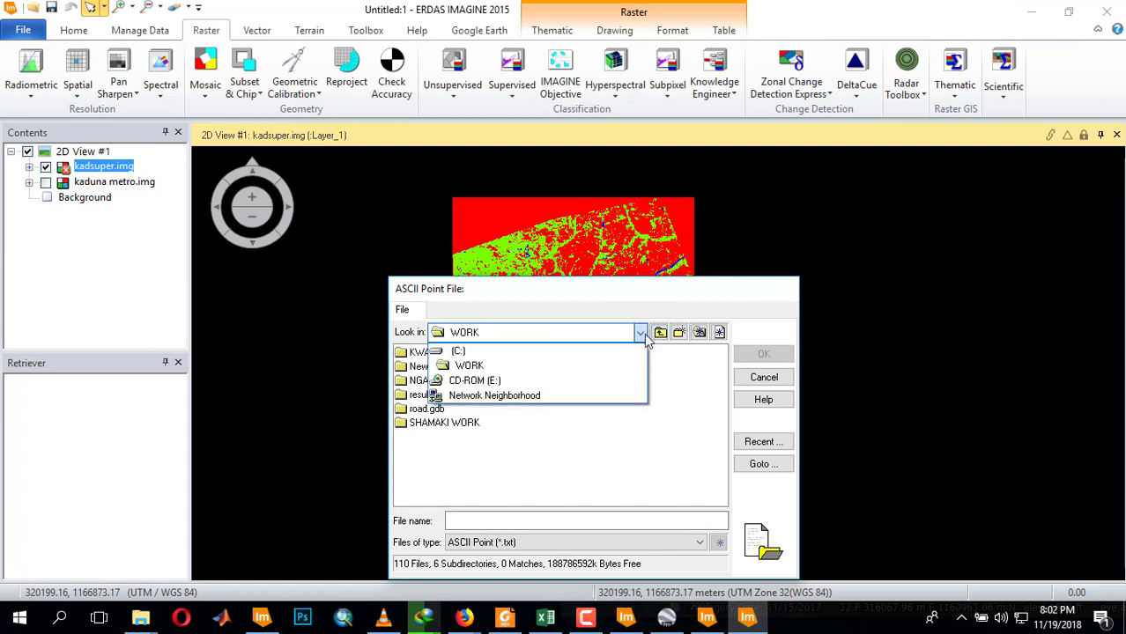
left_click(547, 351)
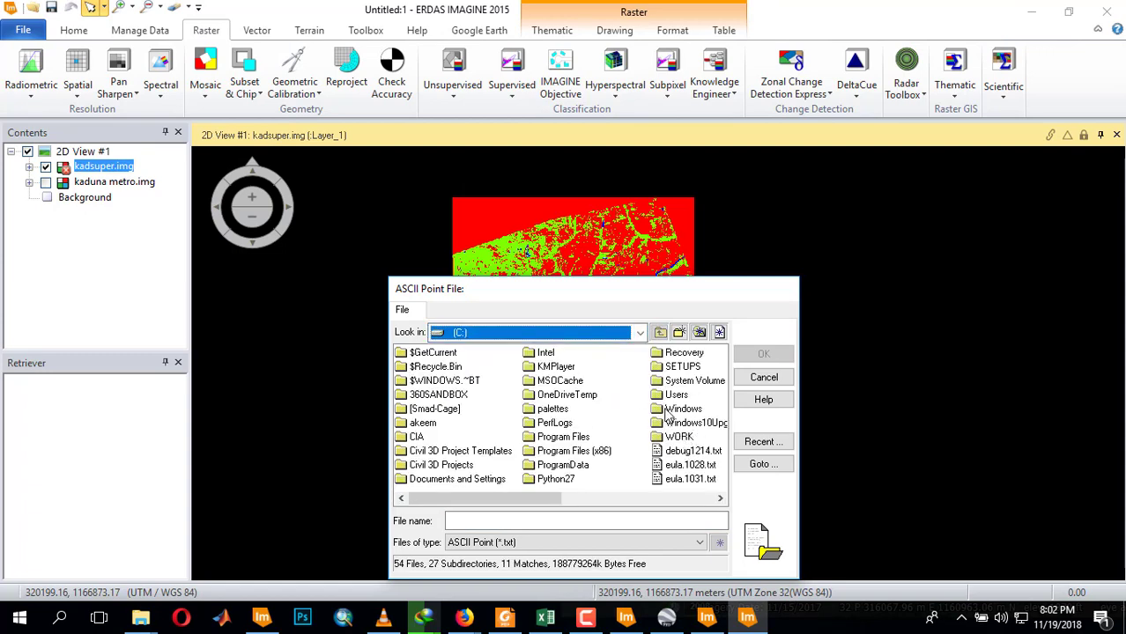
- Select download.txt from the Desktop folder of the SOFT-WARES user profile as the ASCII point file to import
double_click(677, 398)
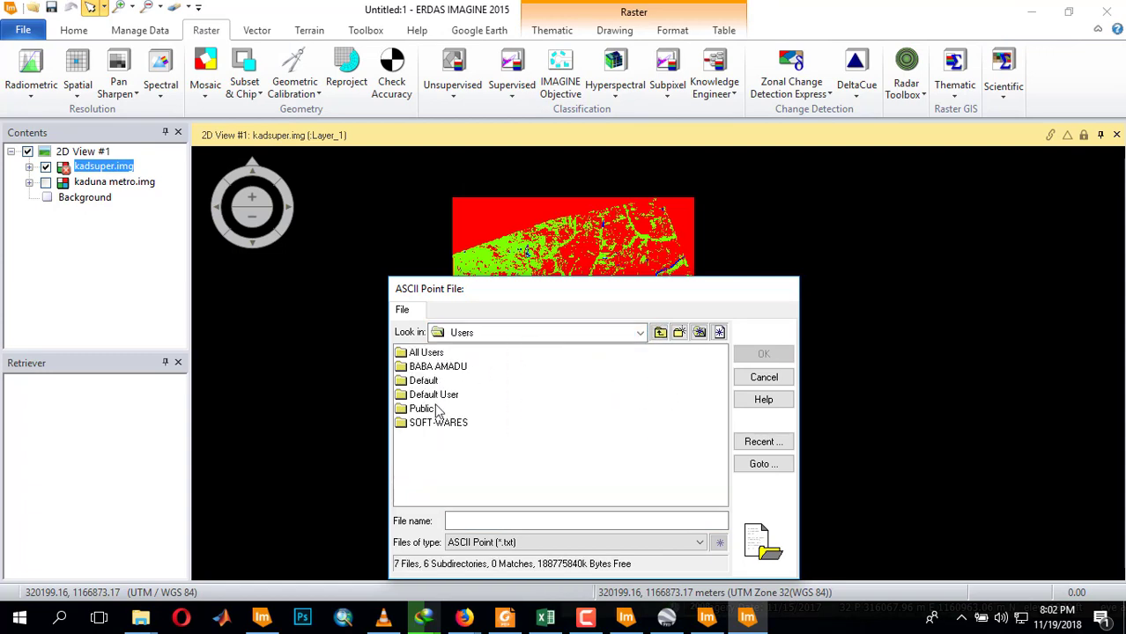
left_click(449, 426)
double_click(442, 424)
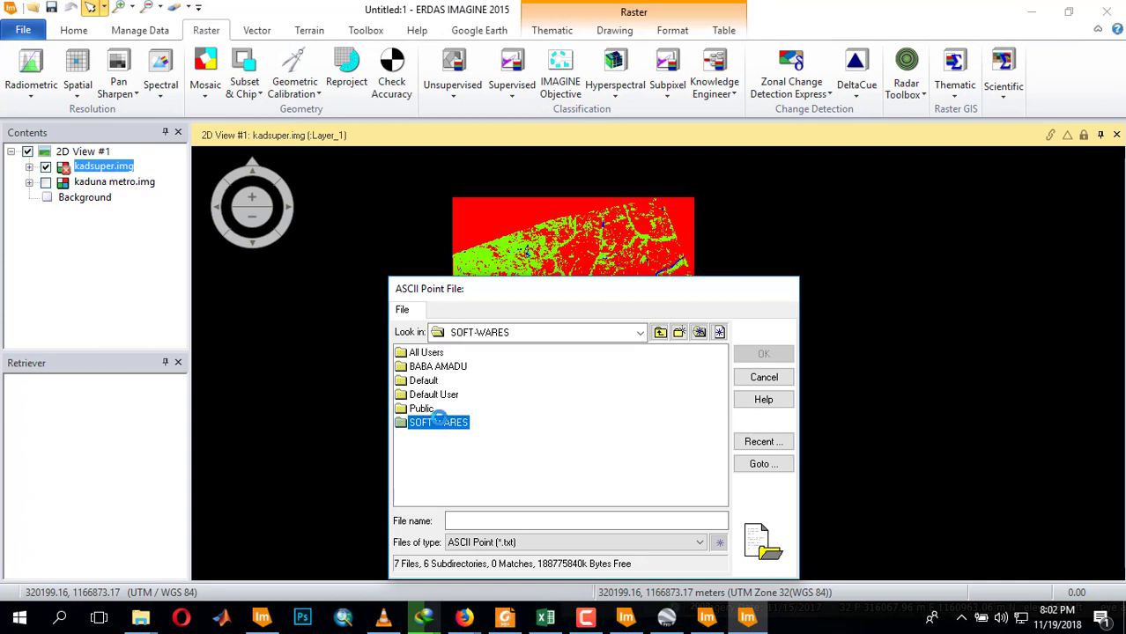
double_click(585, 367)
left_click(421, 409)
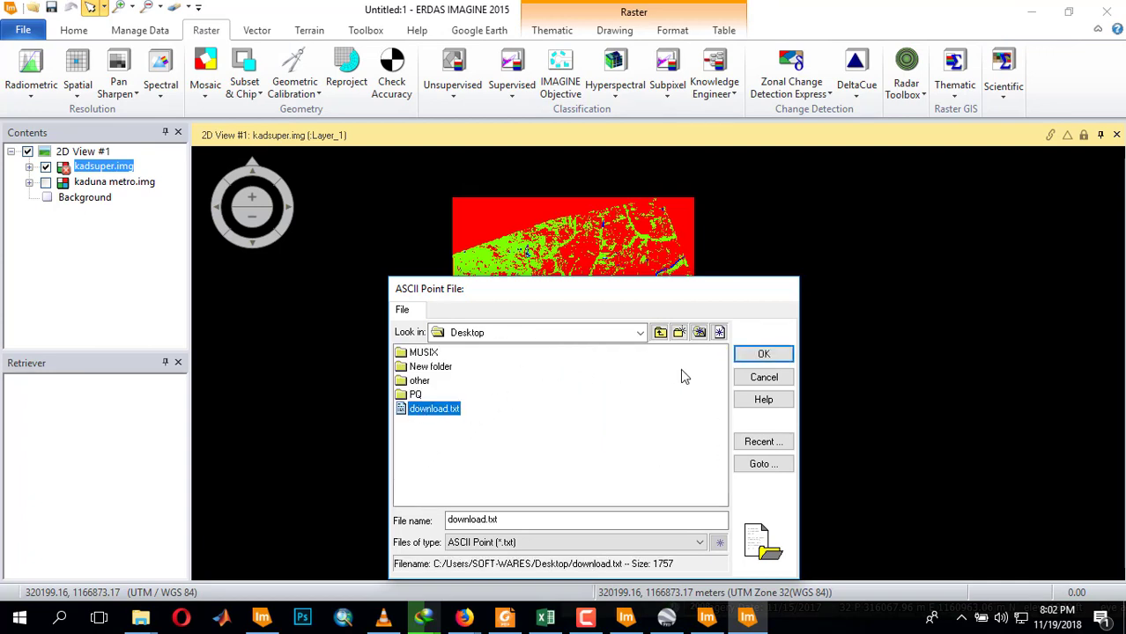
left_click(763, 357)
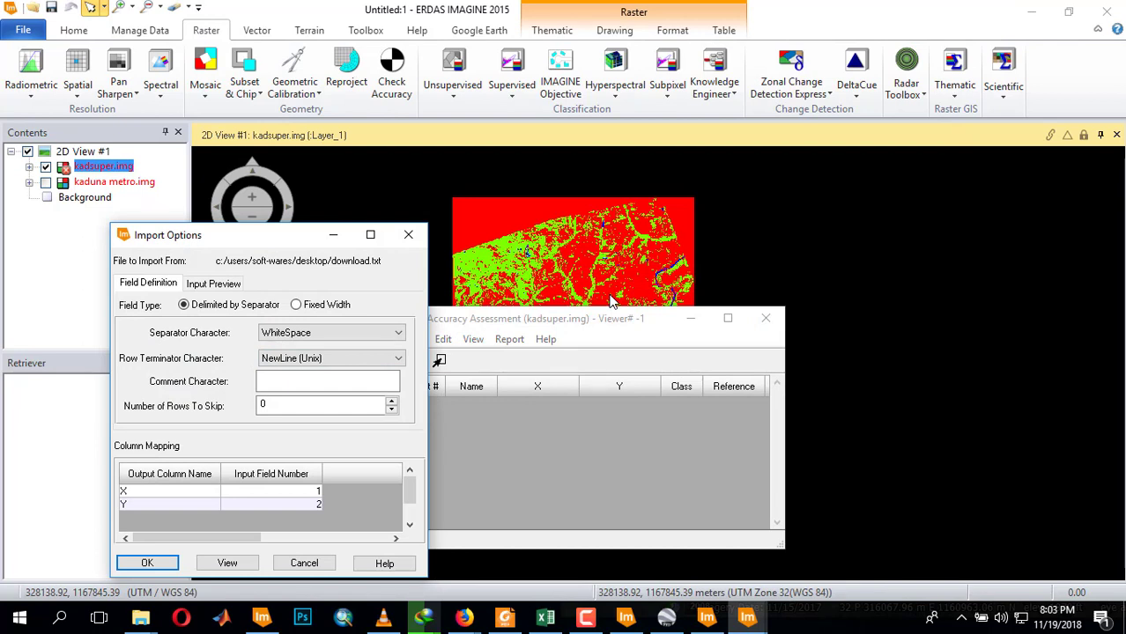
- Switch to the ss workbook in Excel and check the order of the EASTING and NORTHING columns
left_click(539, 620)
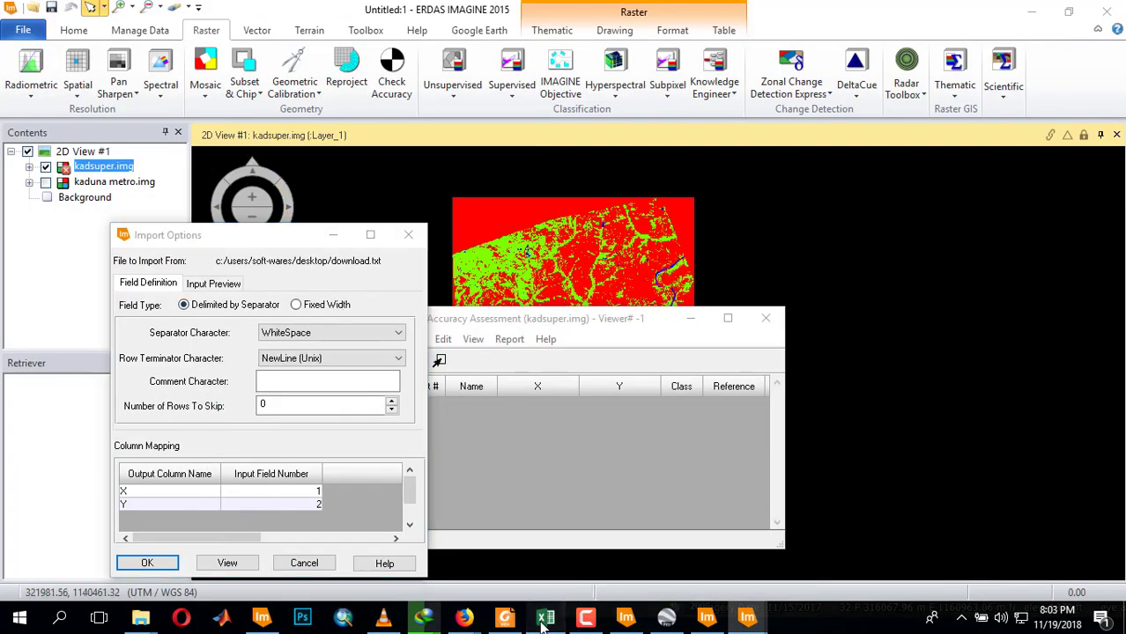
left_click(545, 616)
left_click(485, 301)
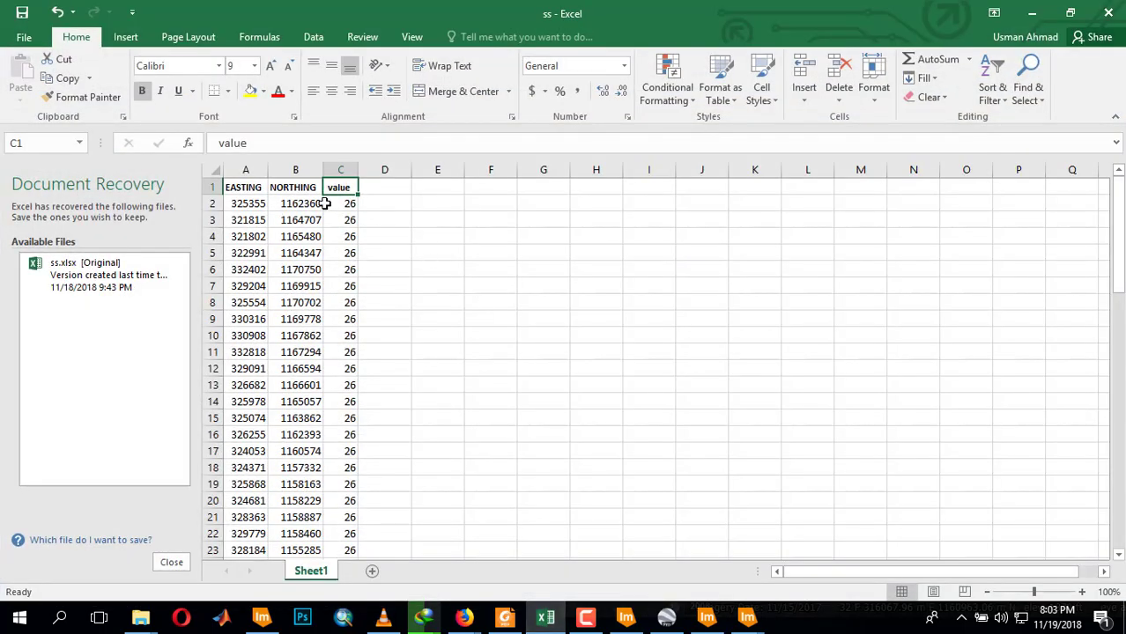
left_click(236, 187)
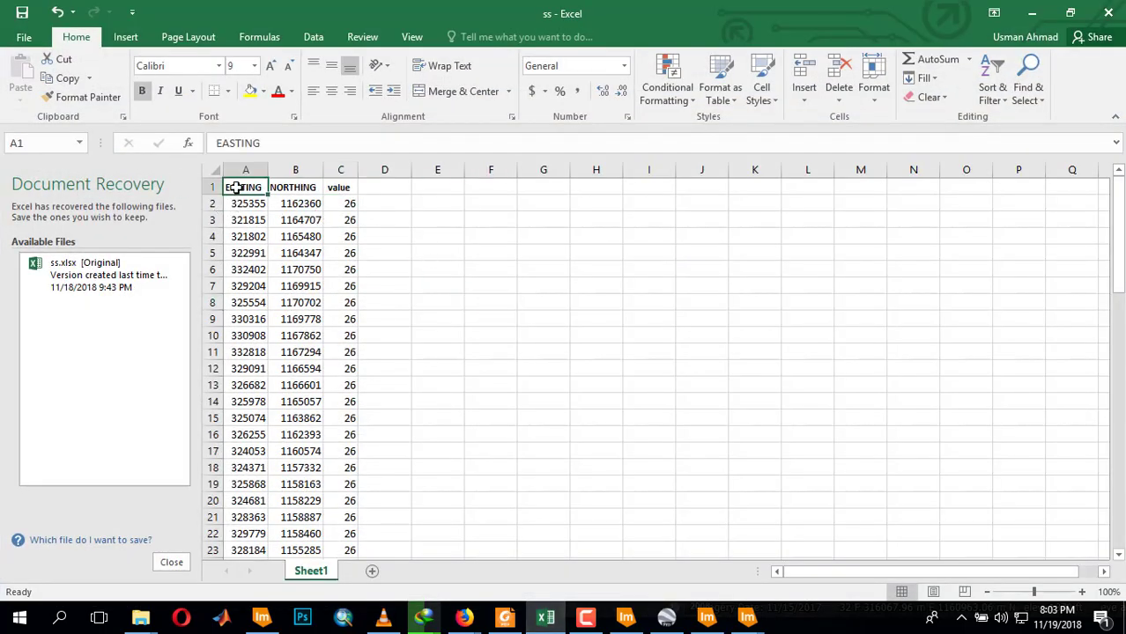
left_click(286, 188)
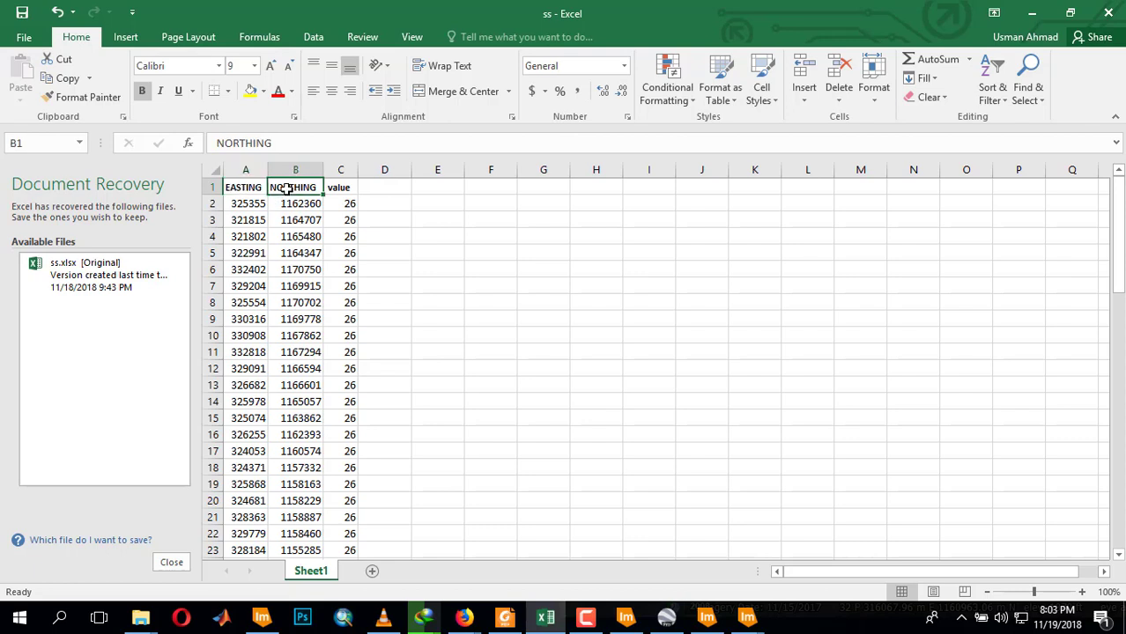
left_click(232, 188)
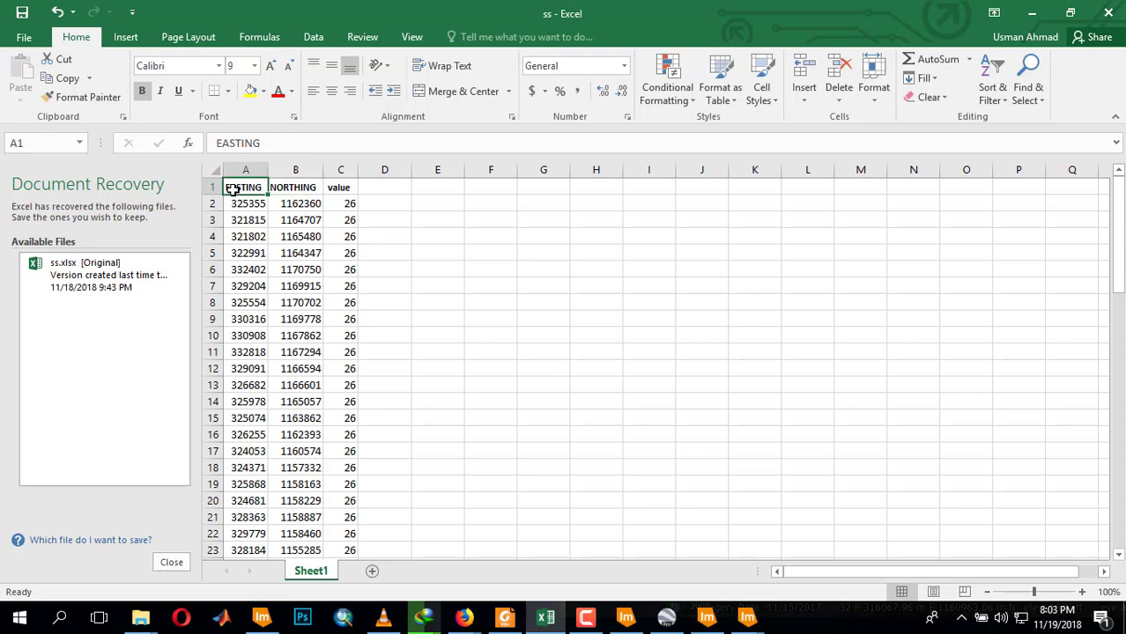
- Switch to ERDAS IMAGINE, display the attribute table of kadsuper.img and look up the row number of the vegetation class
left_click(291, 187)
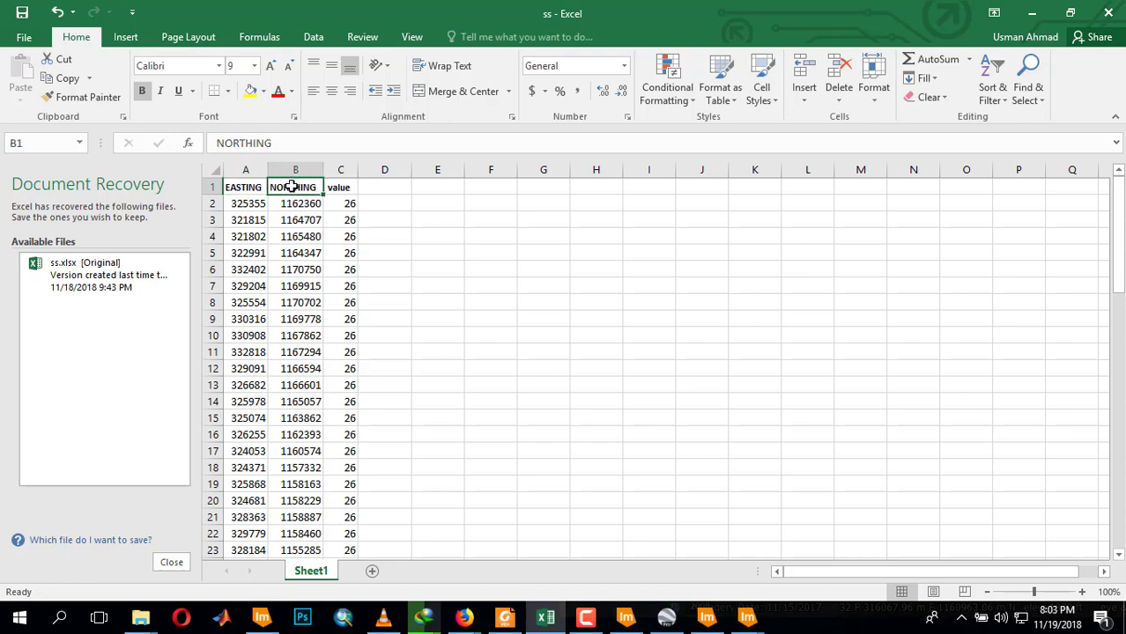
left_click(326, 188)
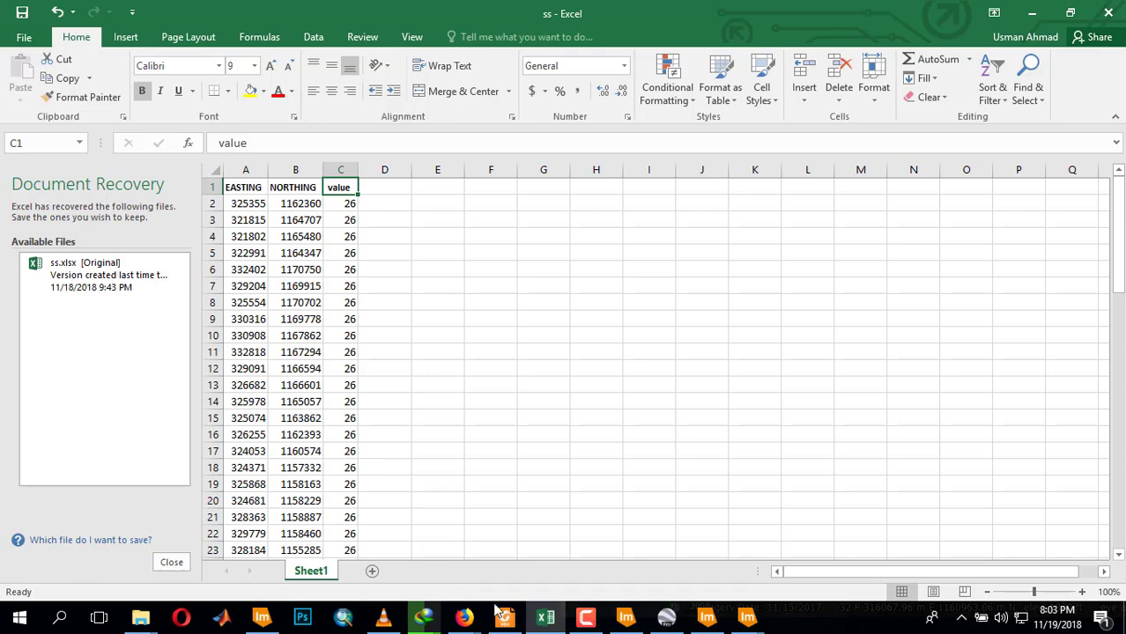
left_click(625, 617)
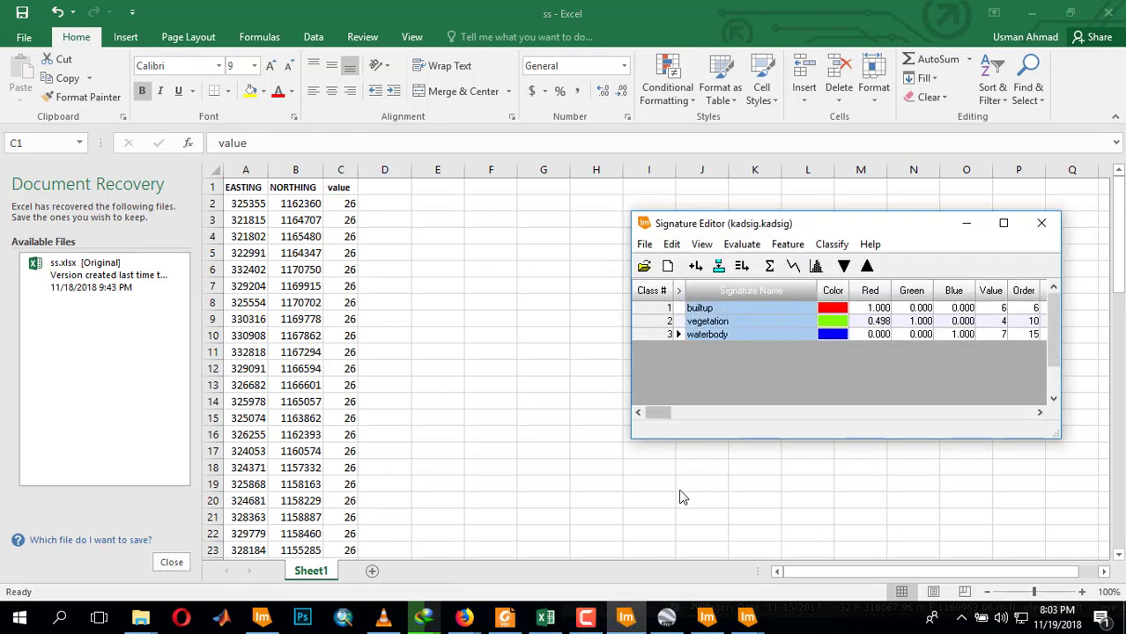
left_click(261, 618)
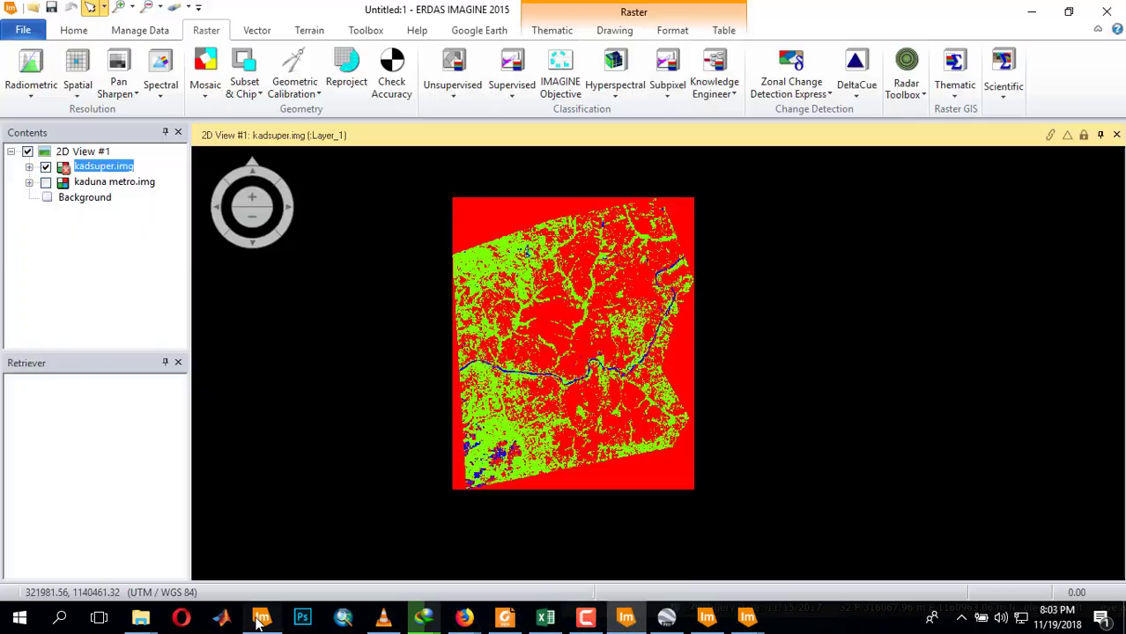
right_click(103, 170)
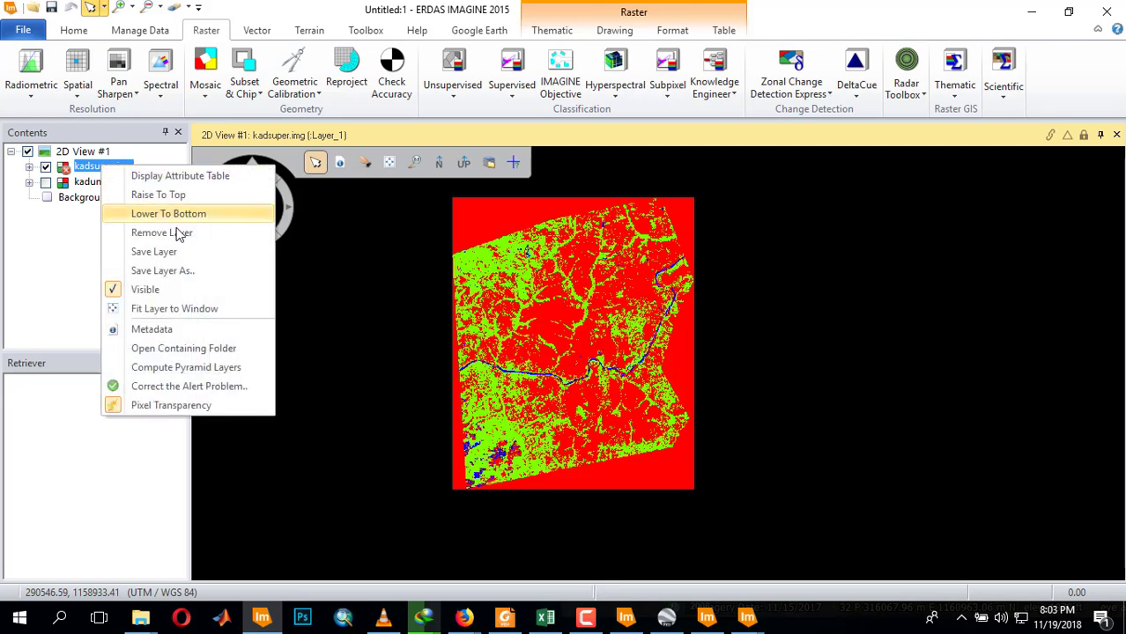
left_click(155, 176)
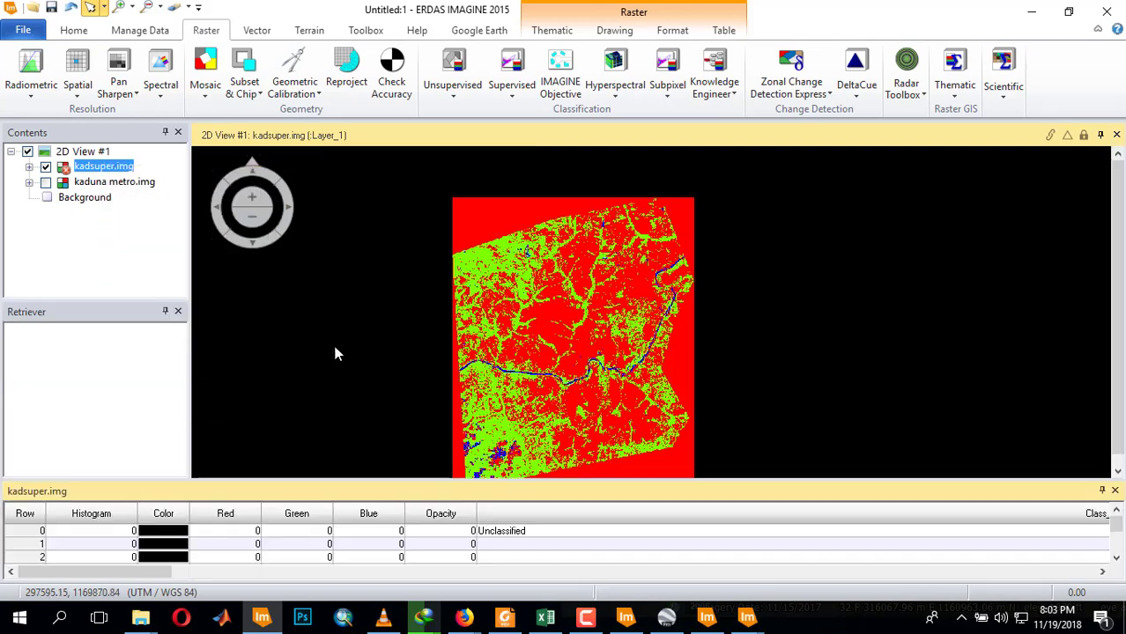
scroll(44, 551, "down", 2)
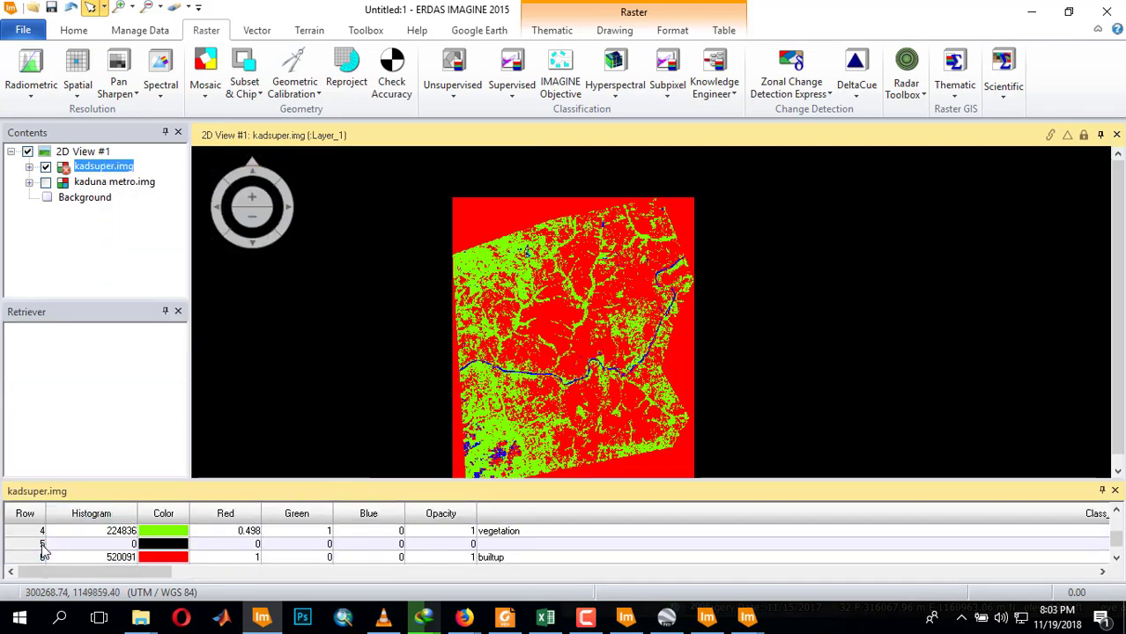
scroll(44, 551, "up", 1)
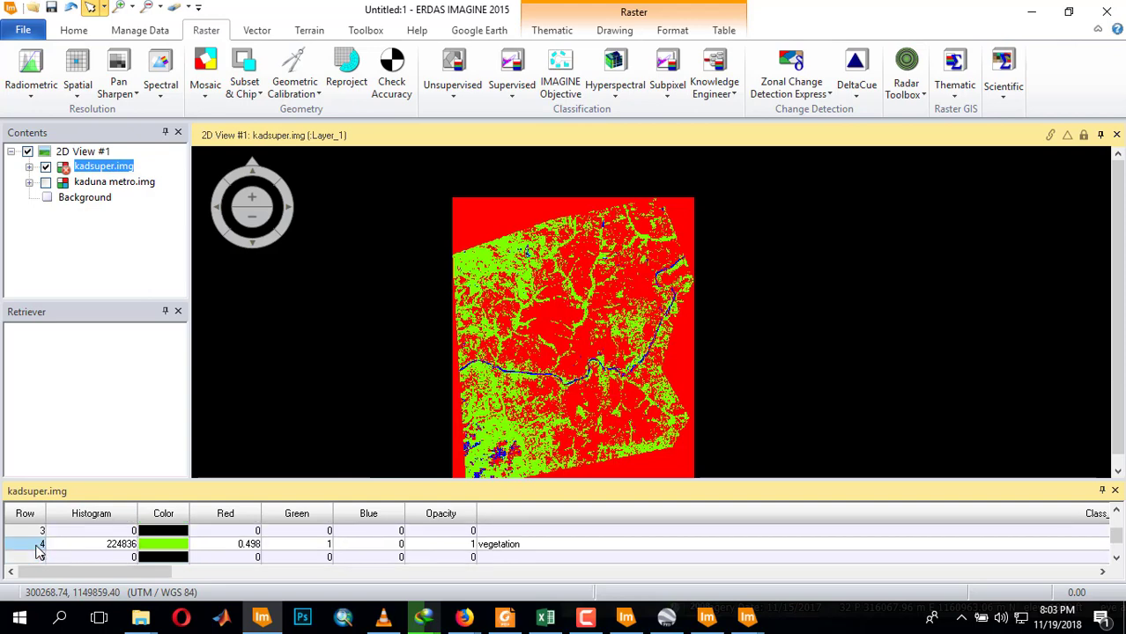
left_click(39, 546)
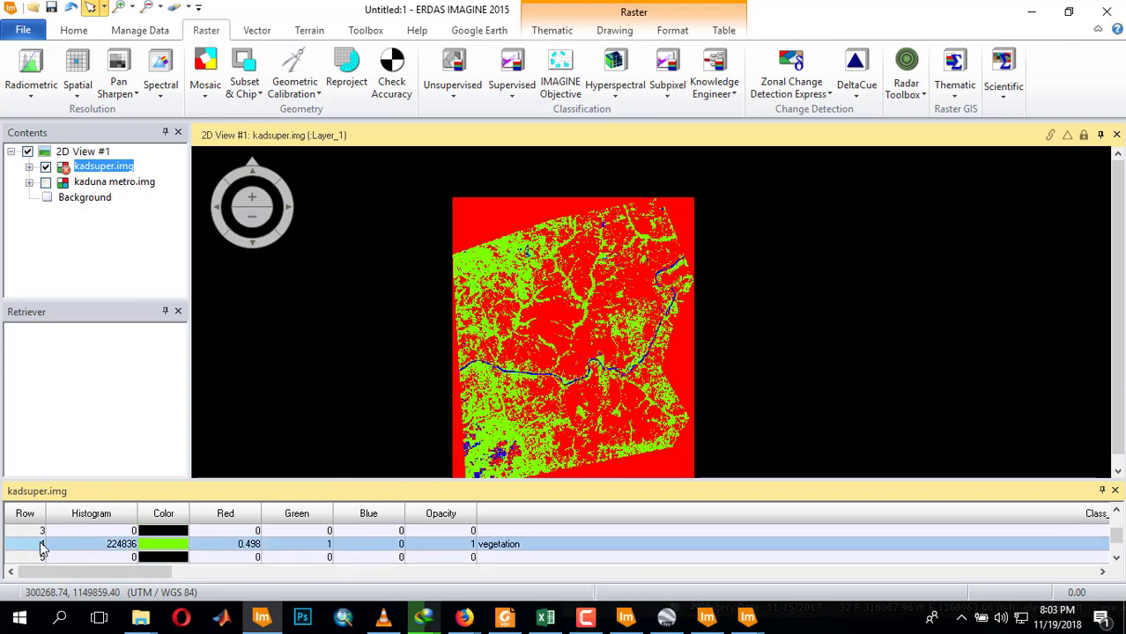
- Switch to the ss workbook in Excel and fill the vegetation points' value cells C27 to C52 with 4
key("alt+Tab")
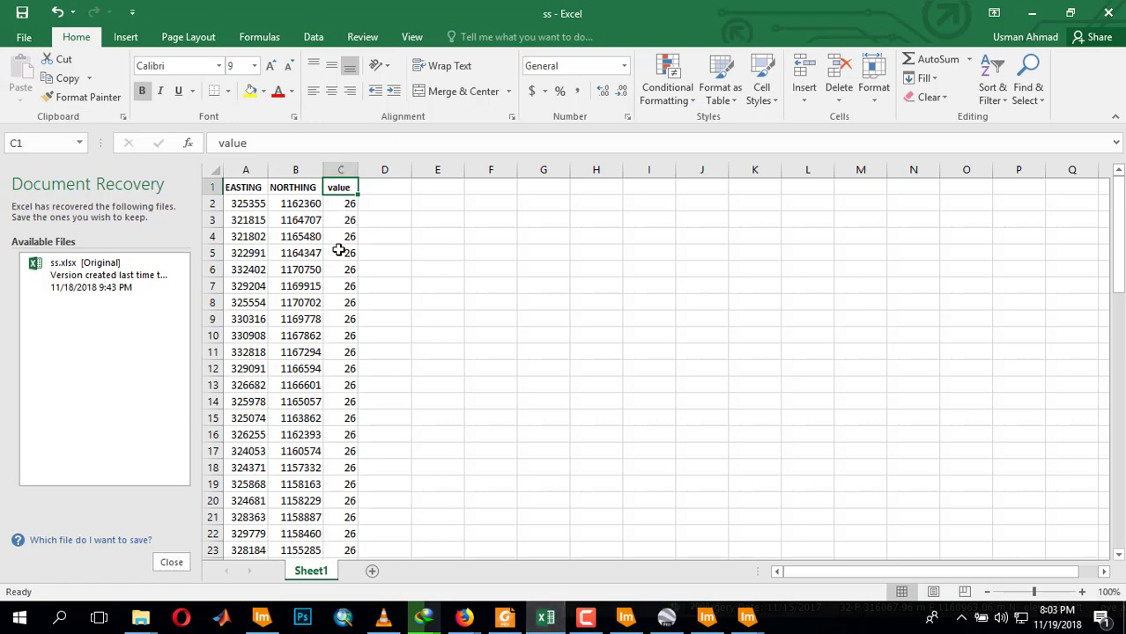
scroll(337, 286, "down", 12)
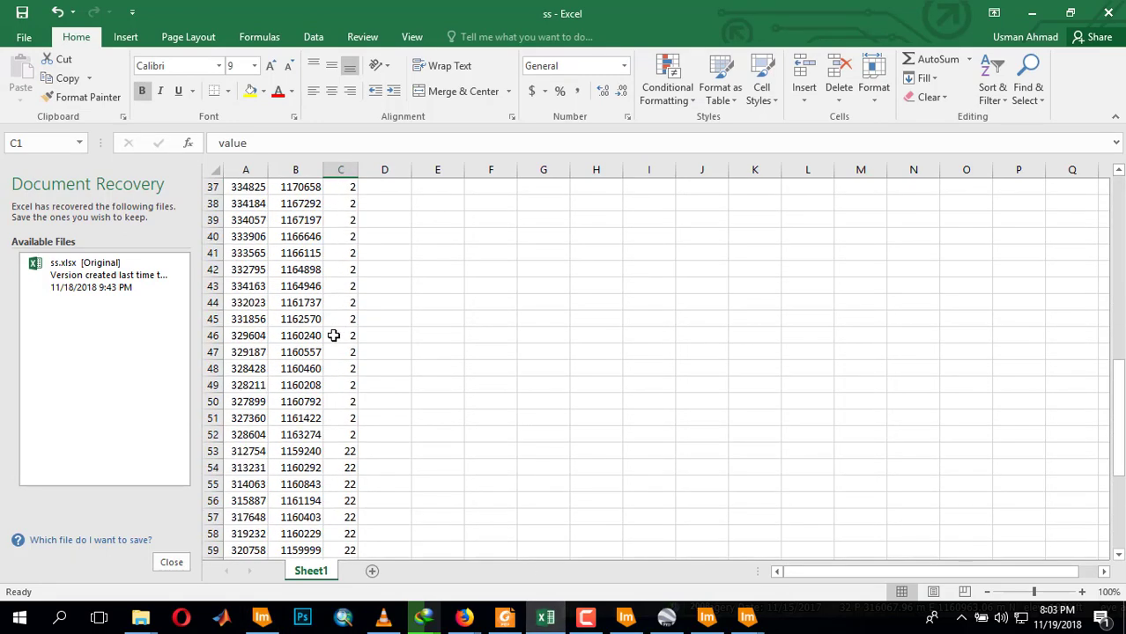
scroll(350, 326, "up", 6)
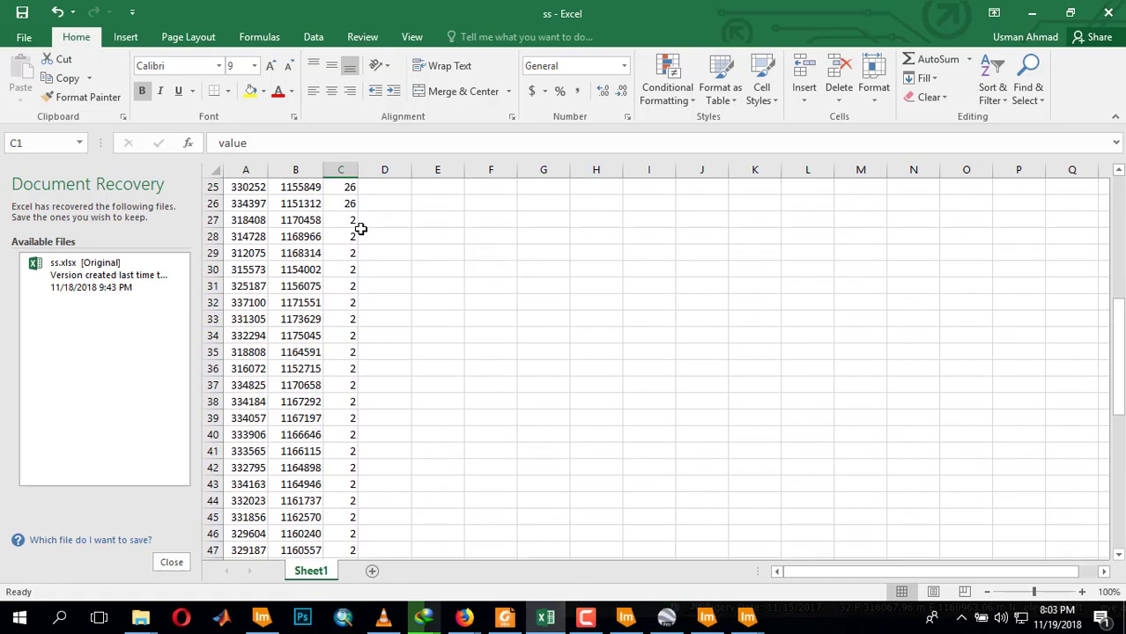
left_click(348, 321)
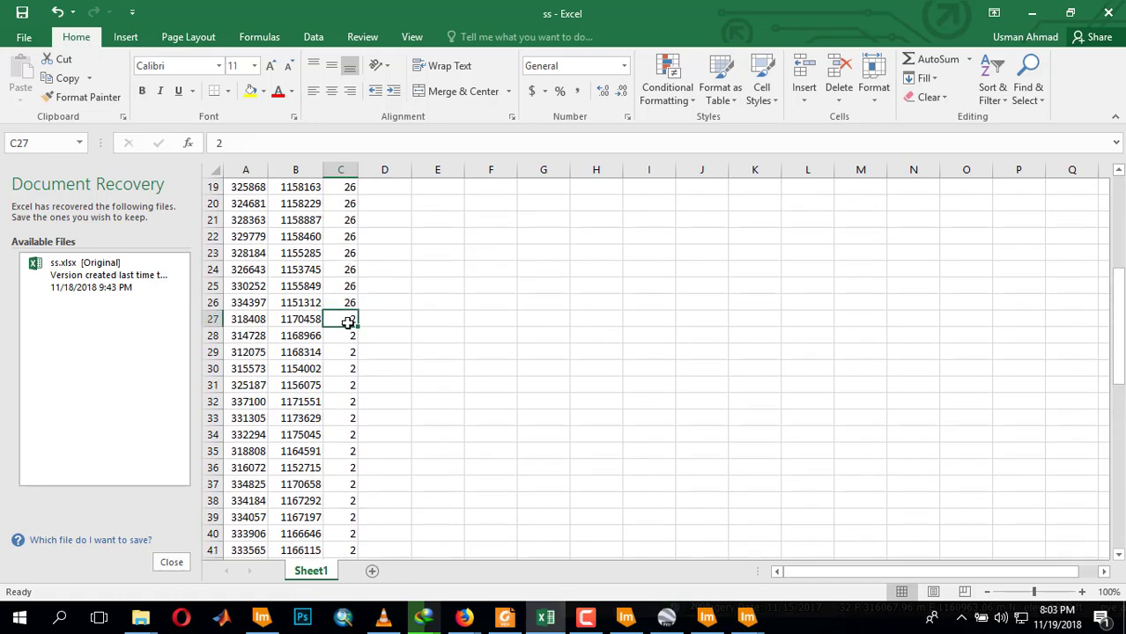
type("4")
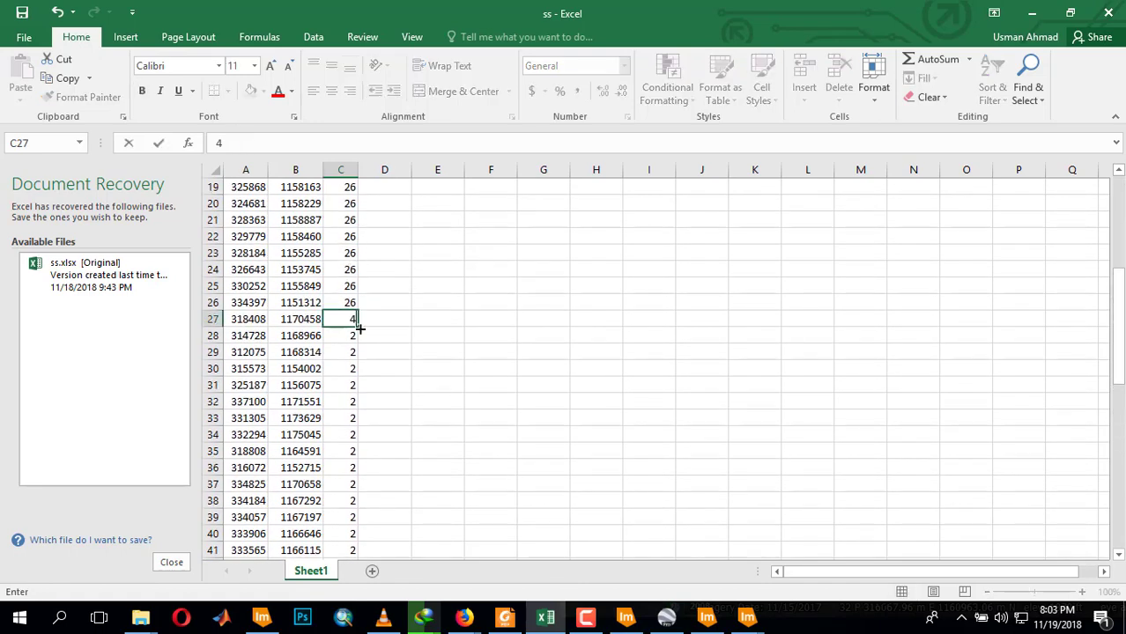
left_click_drag(357, 327, 366, 403)
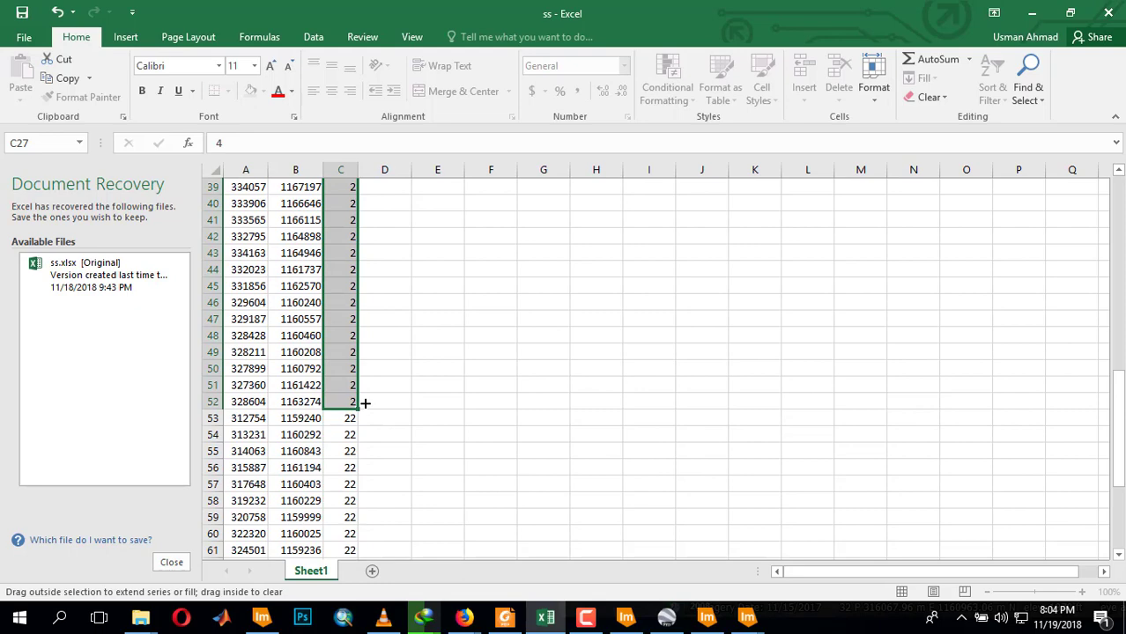
- Close the ERDAS IMAGINE Process List and look up the builtup class's row number in the kadsuper.img attribute table
left_click(707, 619)
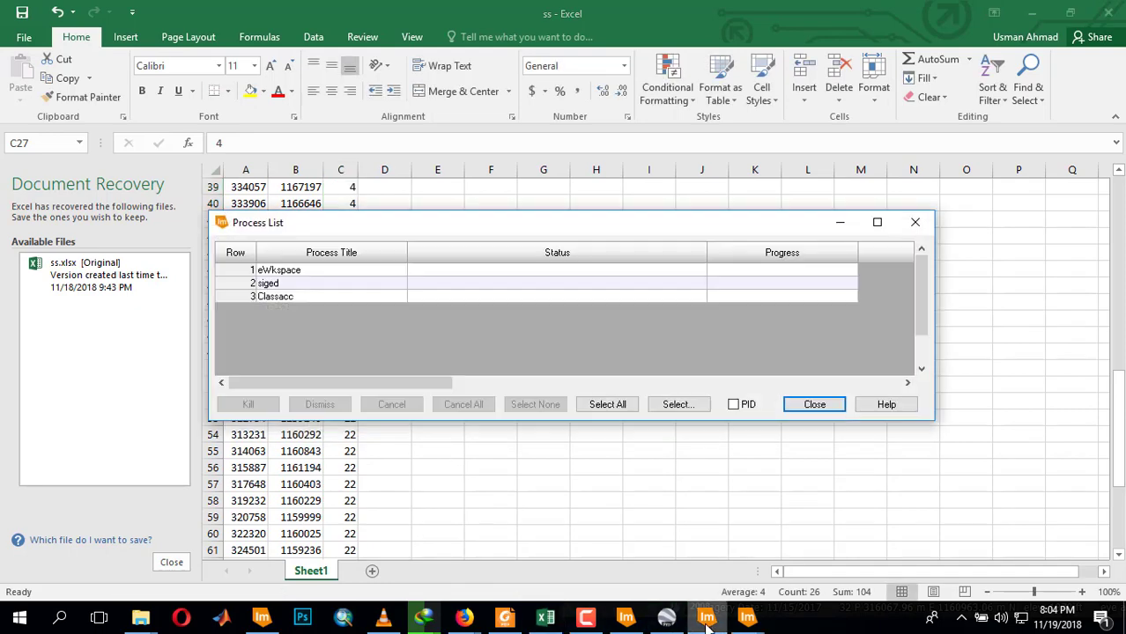
left_click(832, 406)
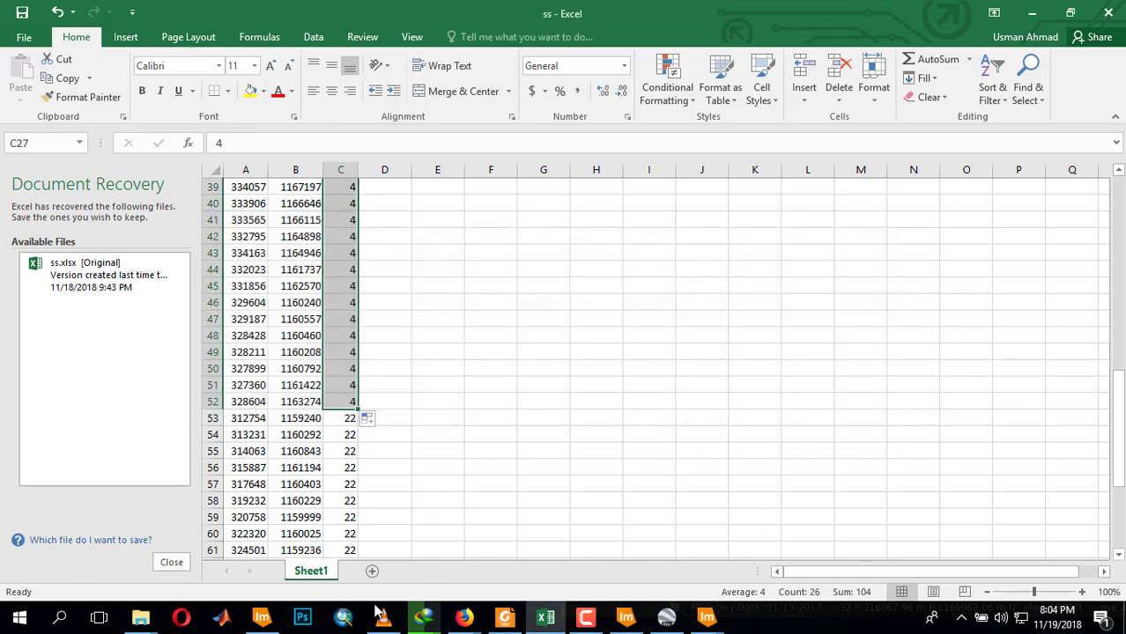
left_click(268, 619)
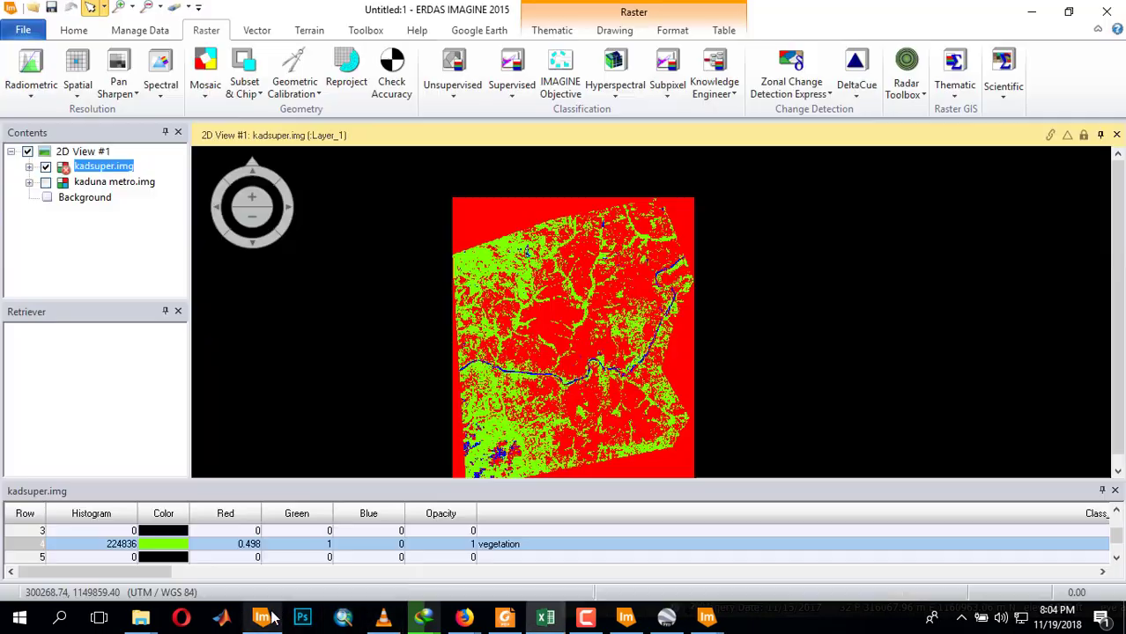
left_click(227, 514)
scroll(132, 551, "down", 1)
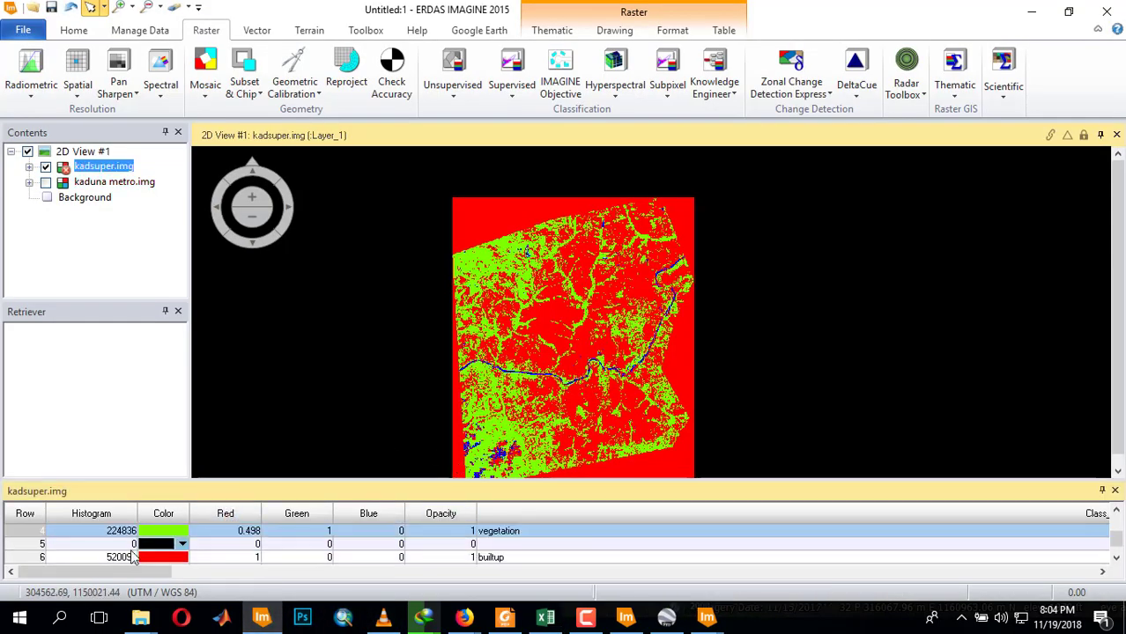
left_click(40, 557)
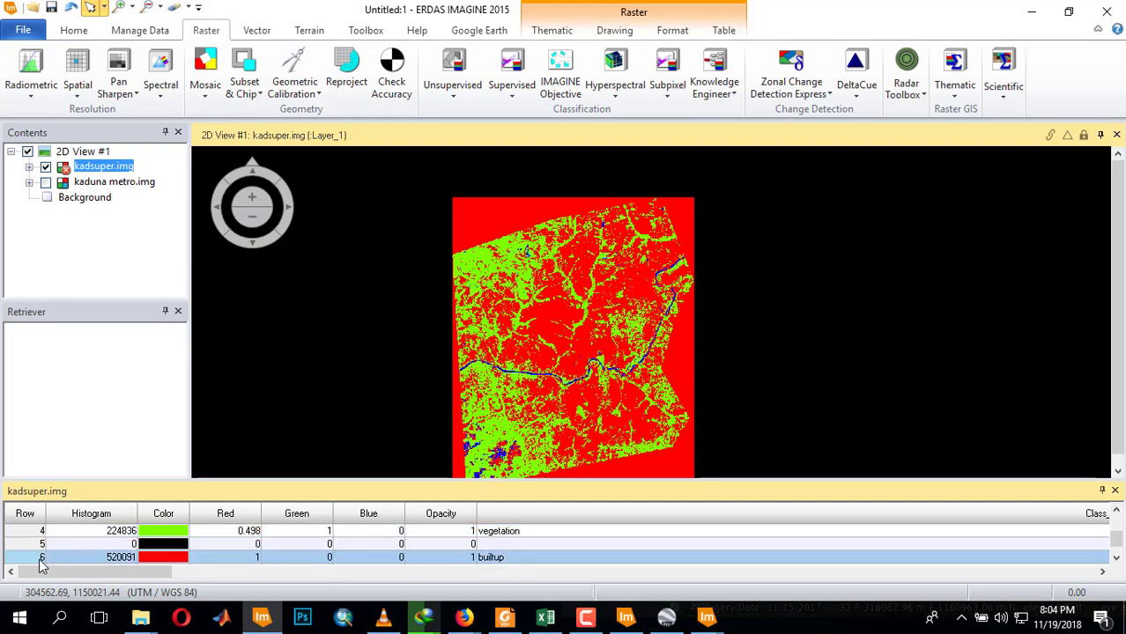
- Return to the ss workbook in Excel and fill the builtup points' value cells C2 to C26 with 6
left_click(545, 618)
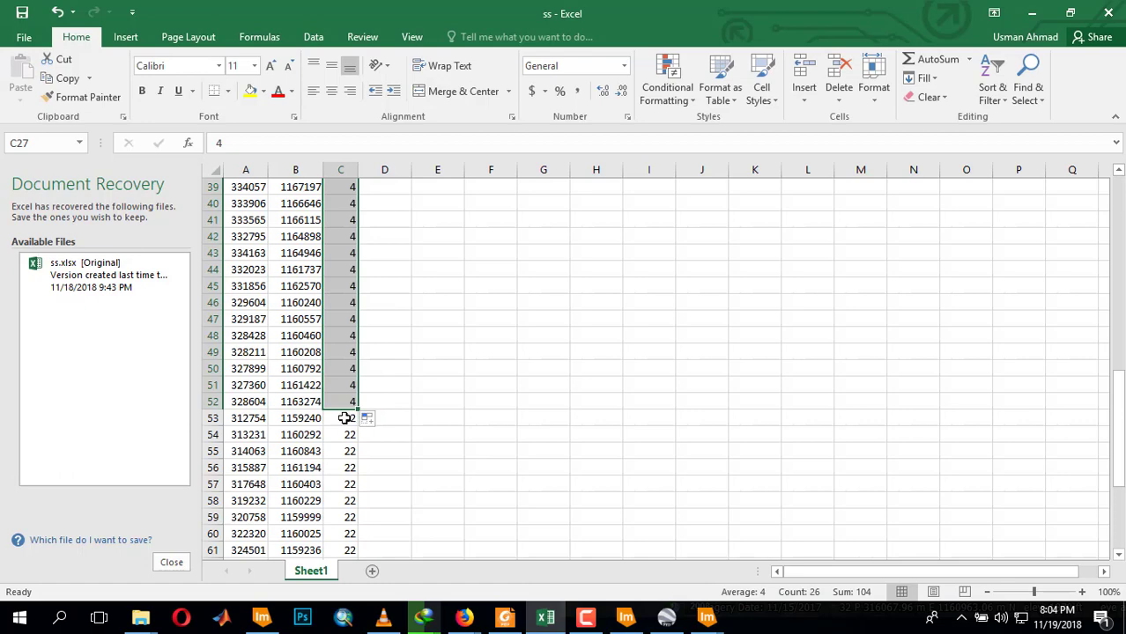
scroll(370, 276, "up", 4)
scroll(369, 276, "up", 9)
left_click(344, 203)
type("6")
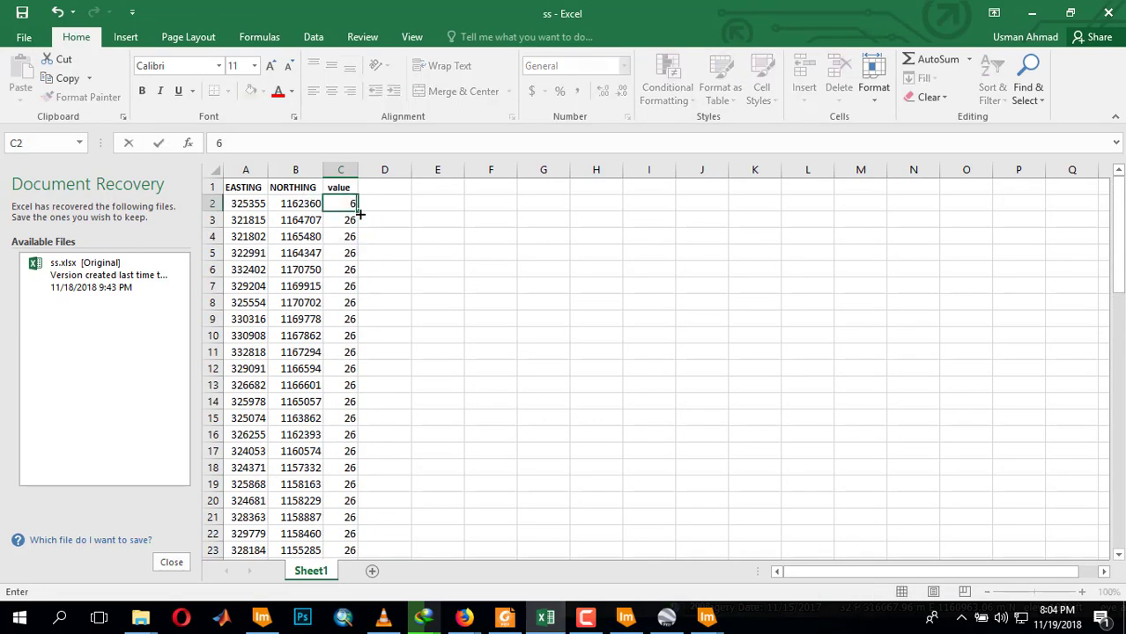
key("ctrl+Return")
left_click_drag(358, 213, 361, 538)
- Find the remaining value 22 points, then switch to ERDAS IMAGINE and look up the waterbody class's row number
scroll(345, 456, "down", 16)
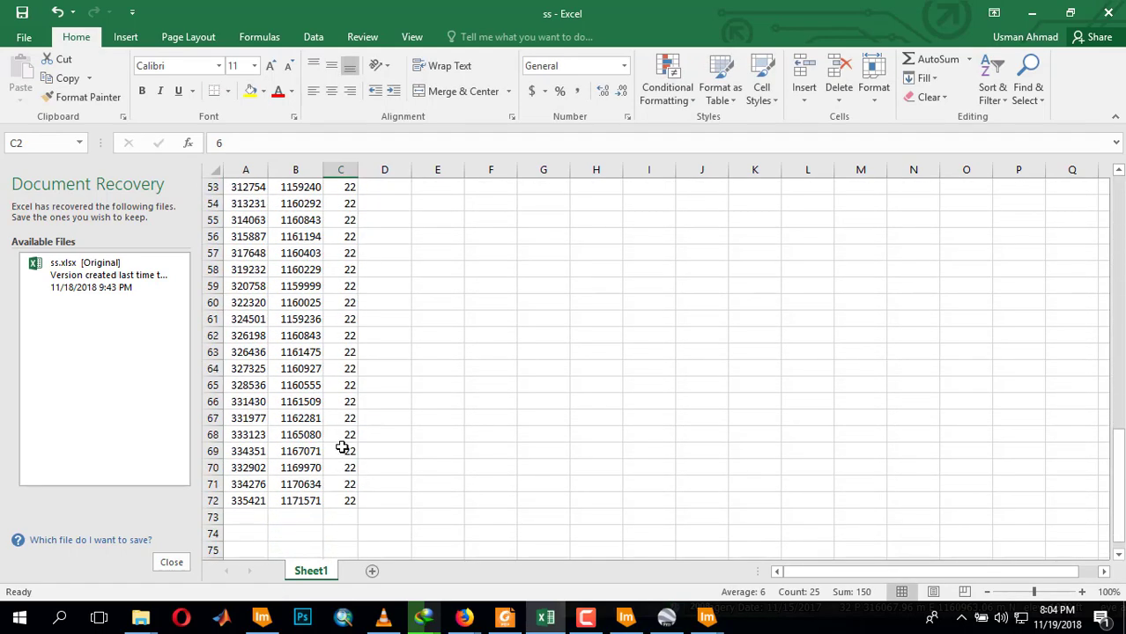
scroll(361, 220, "up", 3)
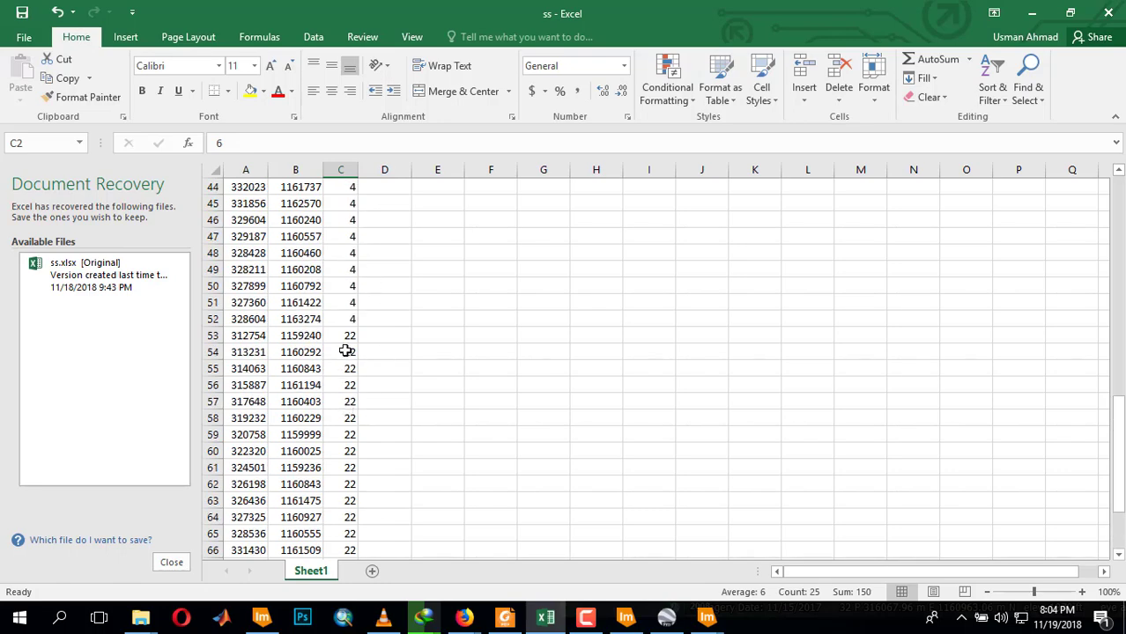
left_click(263, 619)
scroll(317, 546, "down", 1)
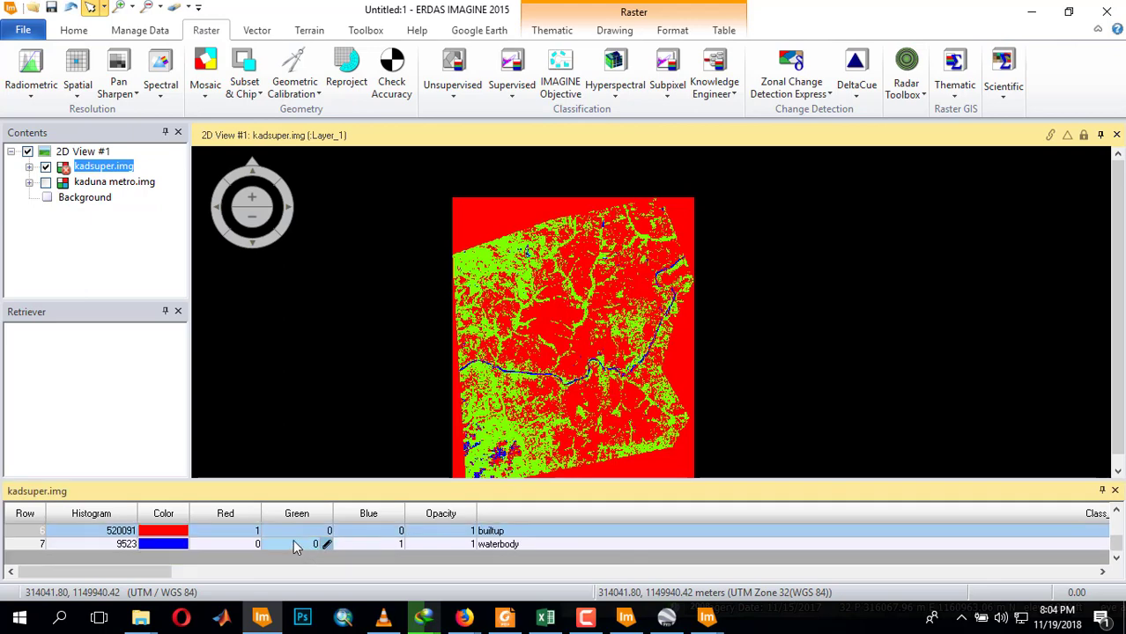
left_click(25, 545)
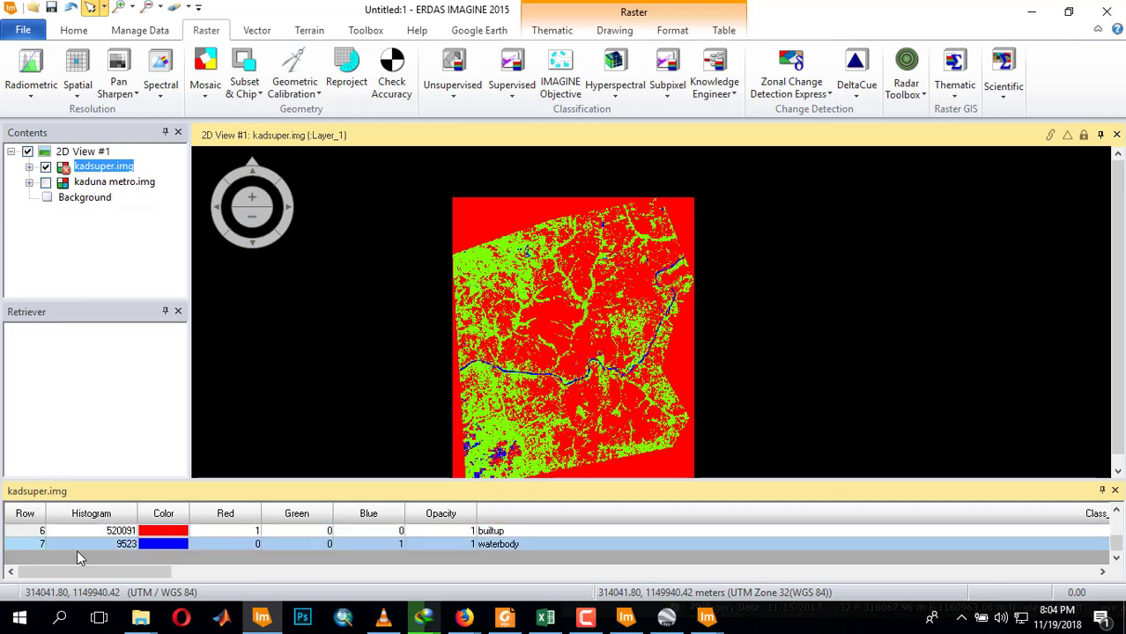
- Switch back to the ss workbook in Excel and fill the waterbody points' value cells C53 to C72 with 7
left_click(547, 619)
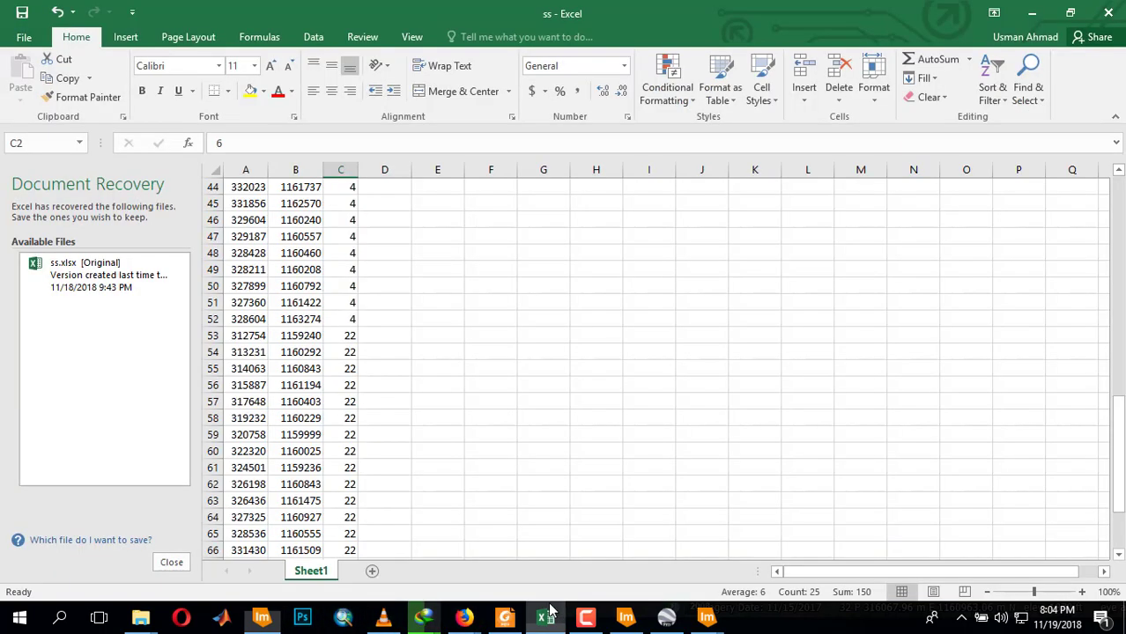
left_click(348, 336)
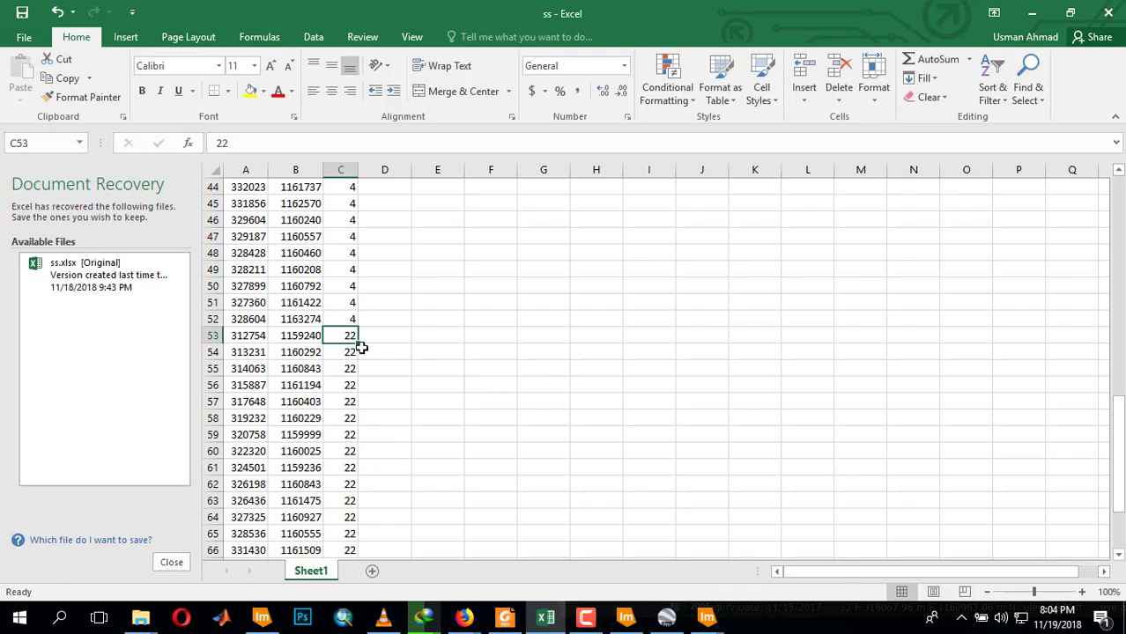
type("7")
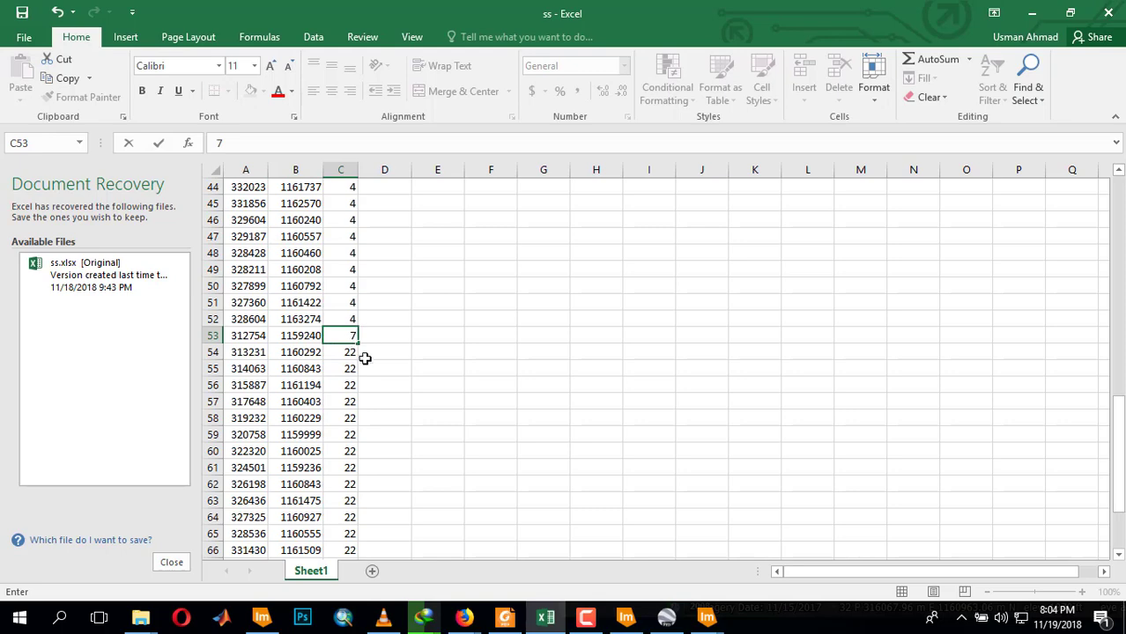
left_click_drag(358, 348, 368, 518)
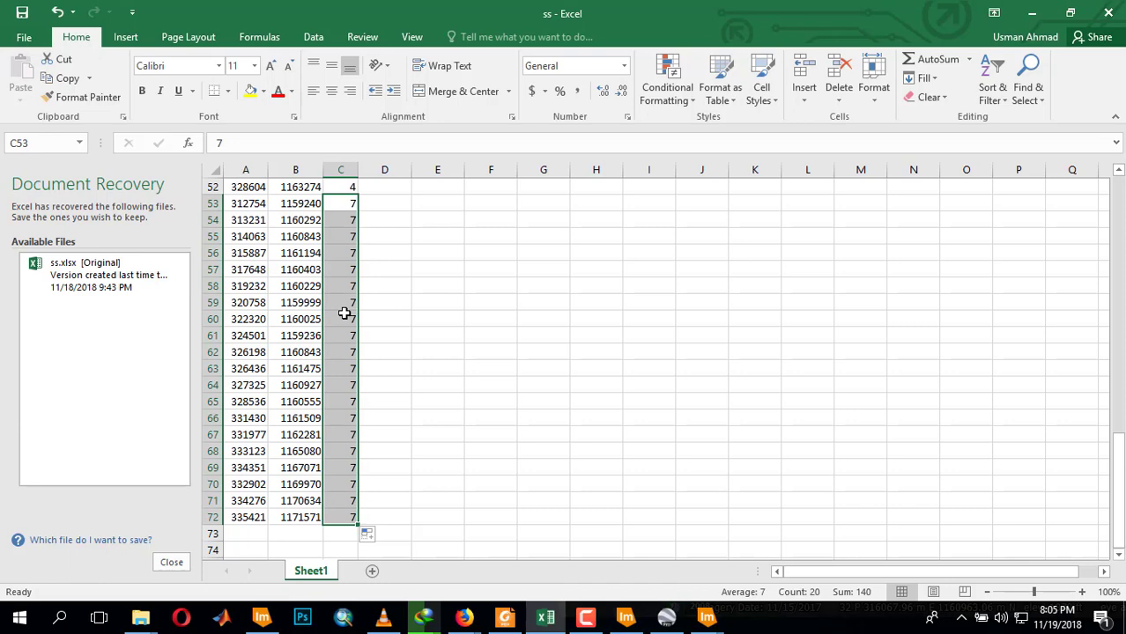
- Review the recoded value column and copy the whole table with the EASTING, NORTHING and value columns
scroll(269, 308, "up", 5)
left_click(587, 282)
scroll(281, 231, "up", 11)
scroll(280, 231, "up", 1)
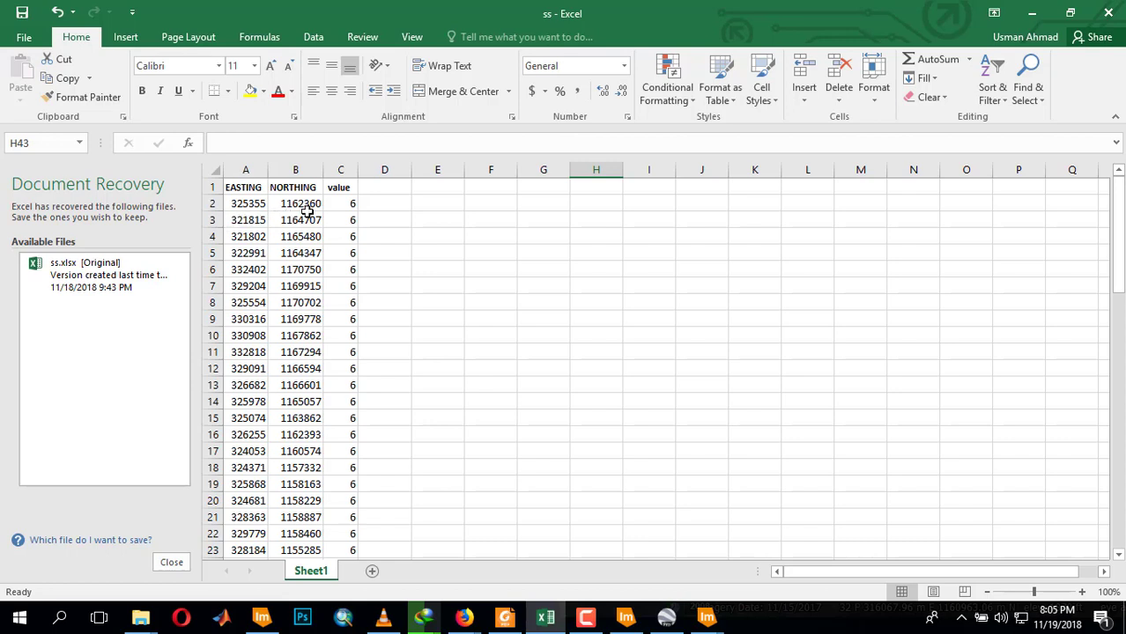
left_click(390, 201)
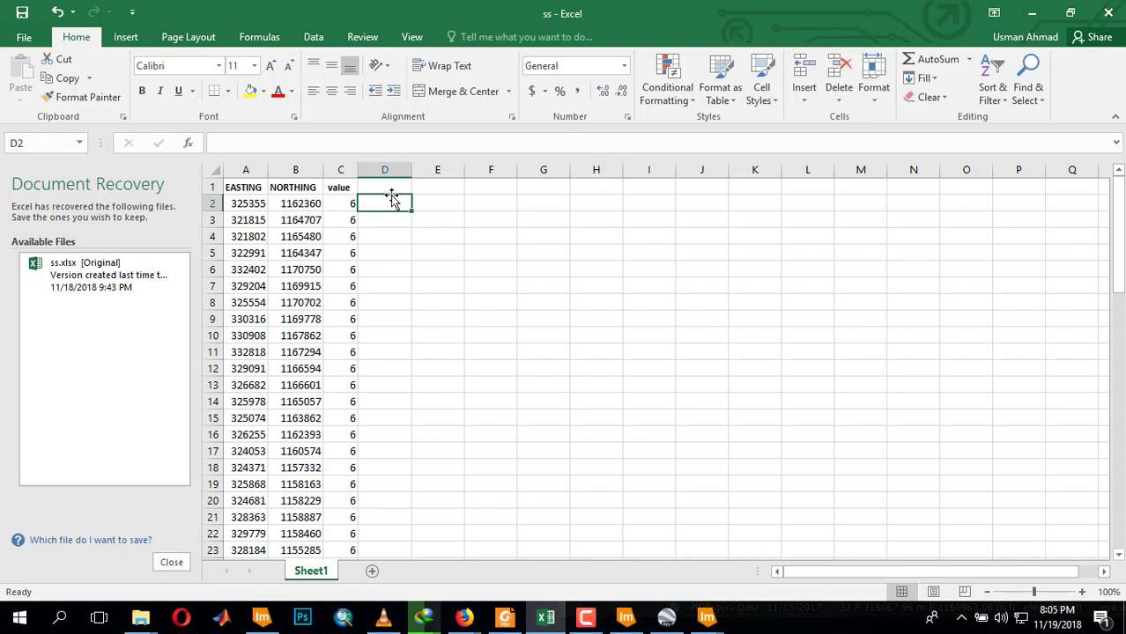
left_click(393, 187)
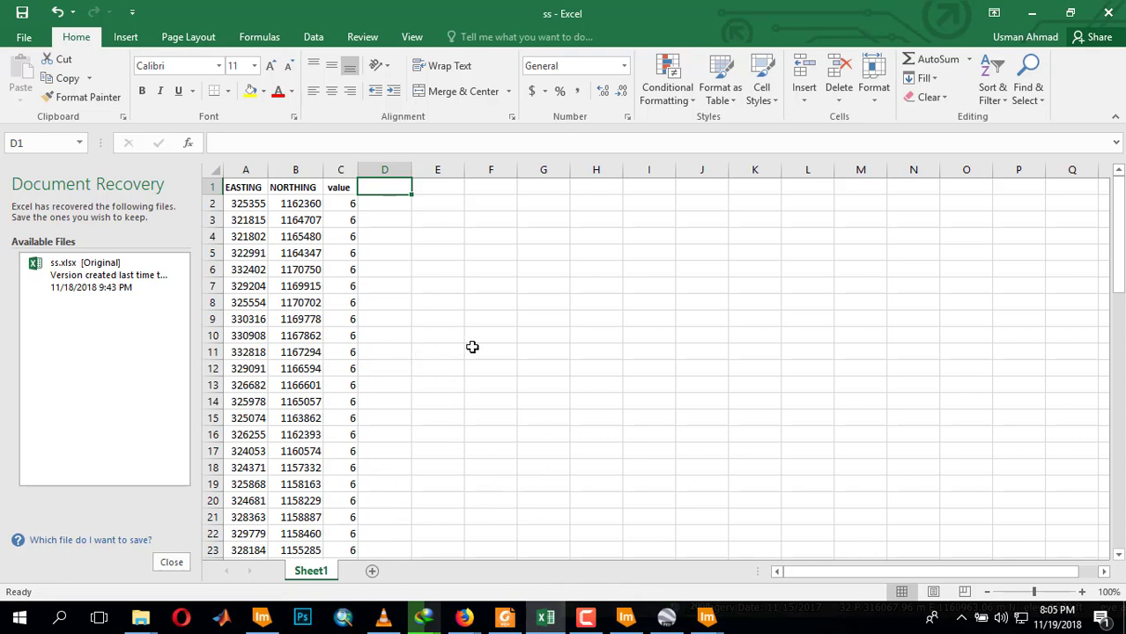
key("ctrl+a")
key("ctrl+c")
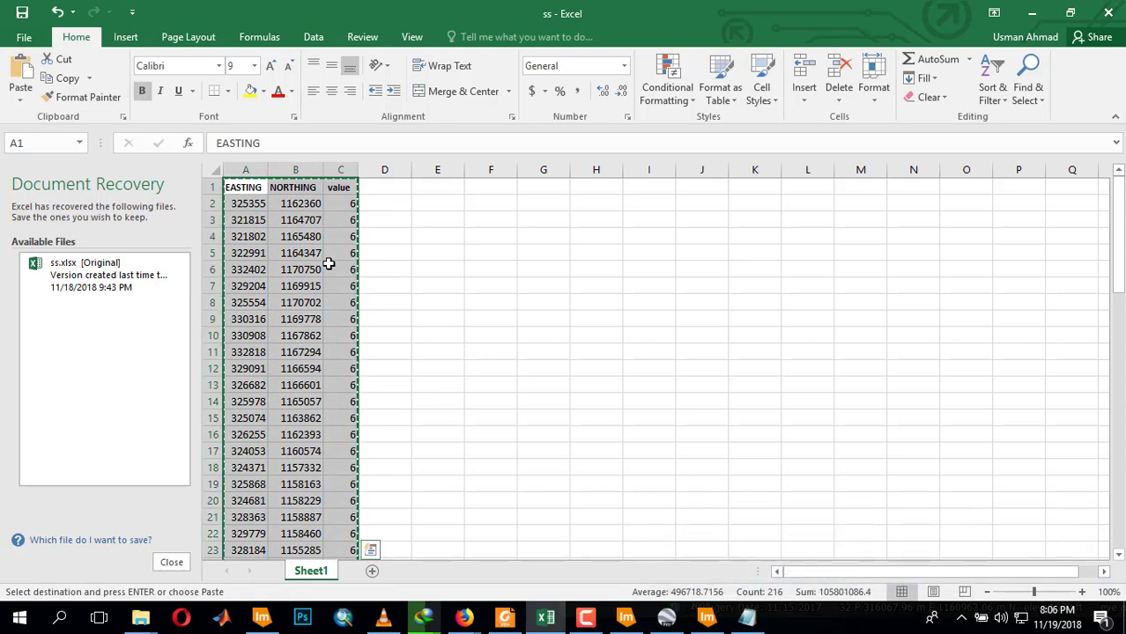
key("ctrl+q")
left_click(452, 286)
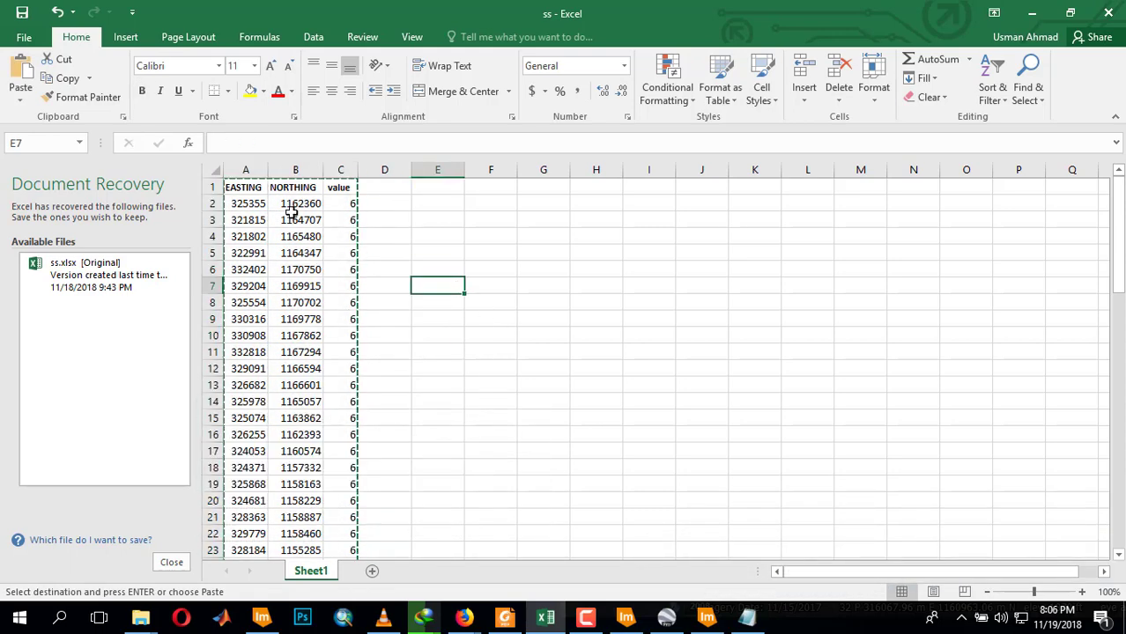
- Copy the table A1 to C72 from the ss workbook and paste it into the download text file in Notepad
left_click_drag(227, 185, 342, 518)
right_click(278, 386)
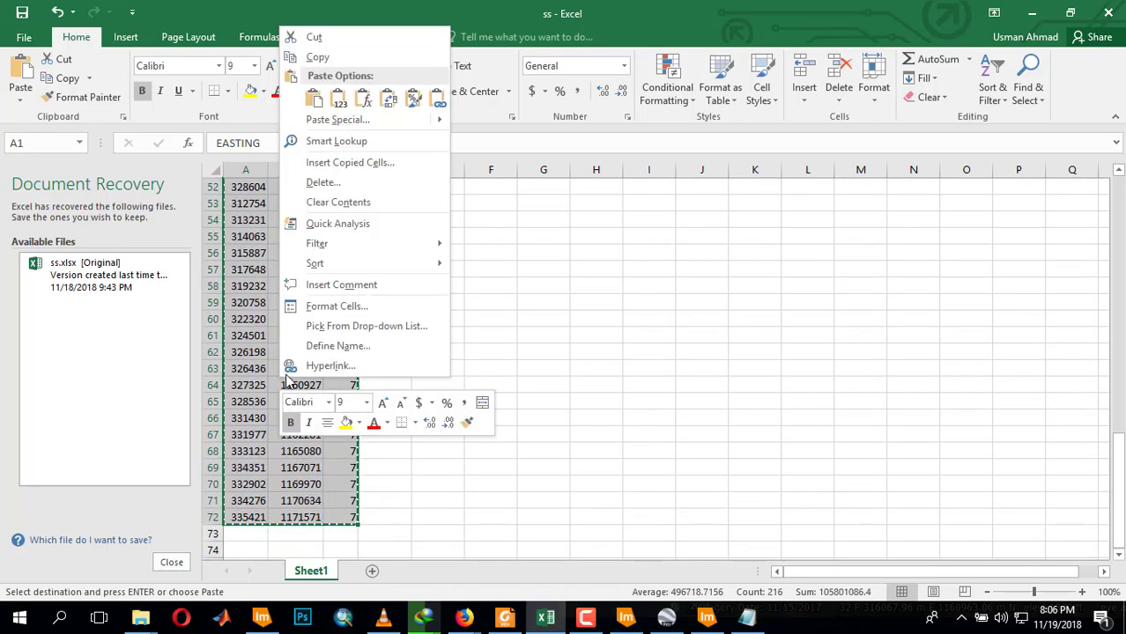
left_click(317, 56)
scroll(670, 264, "up", 15)
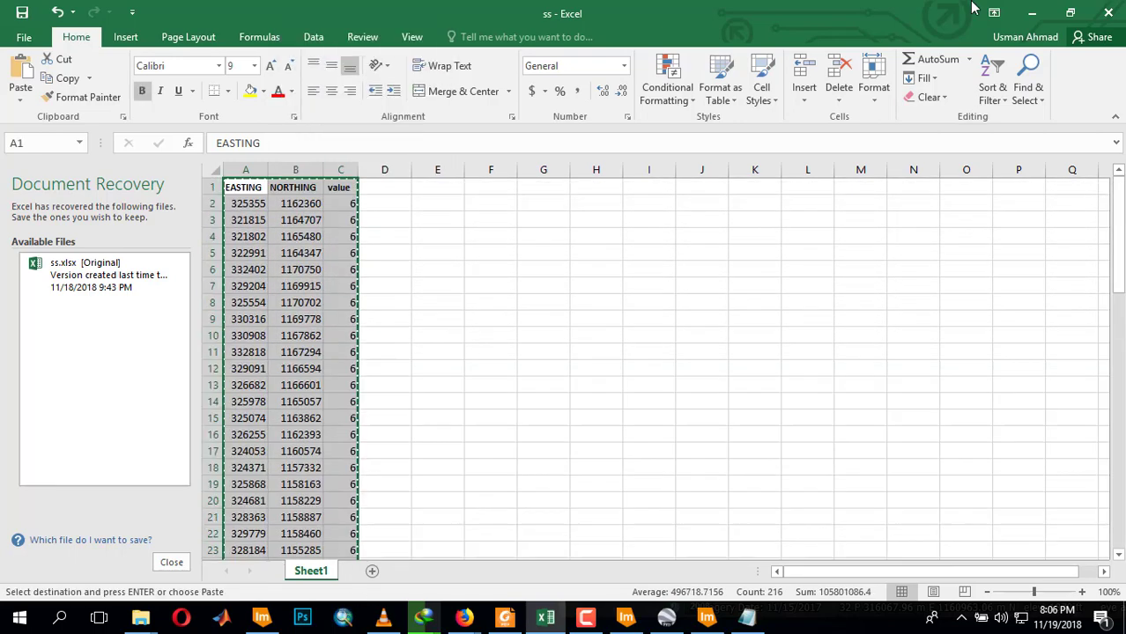
left_click(1032, 16)
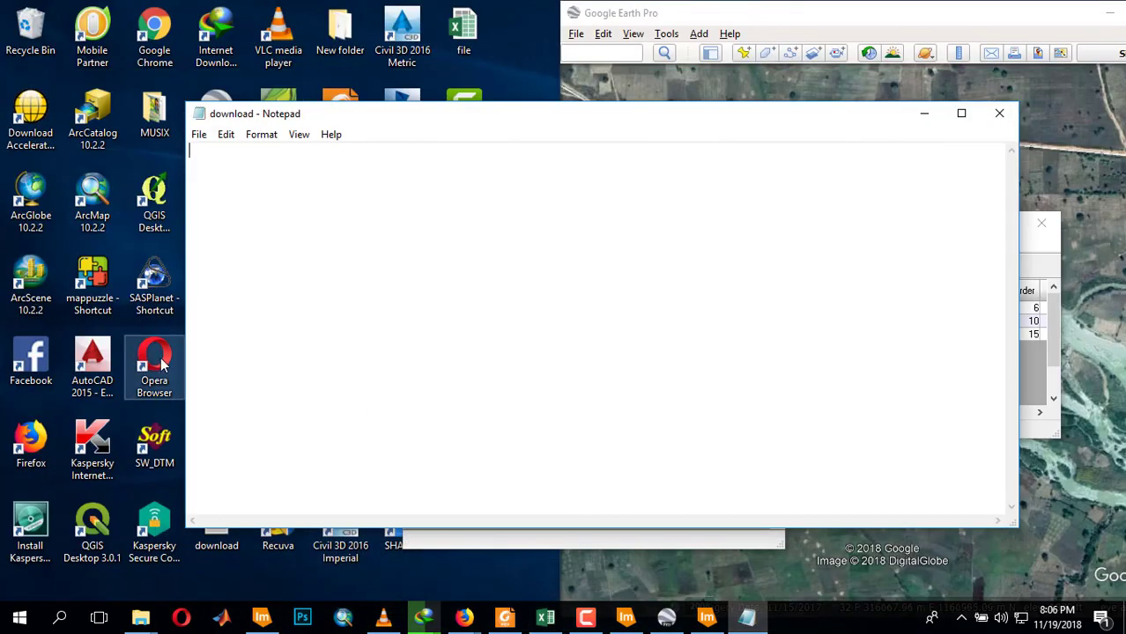
key("ctrl+v")
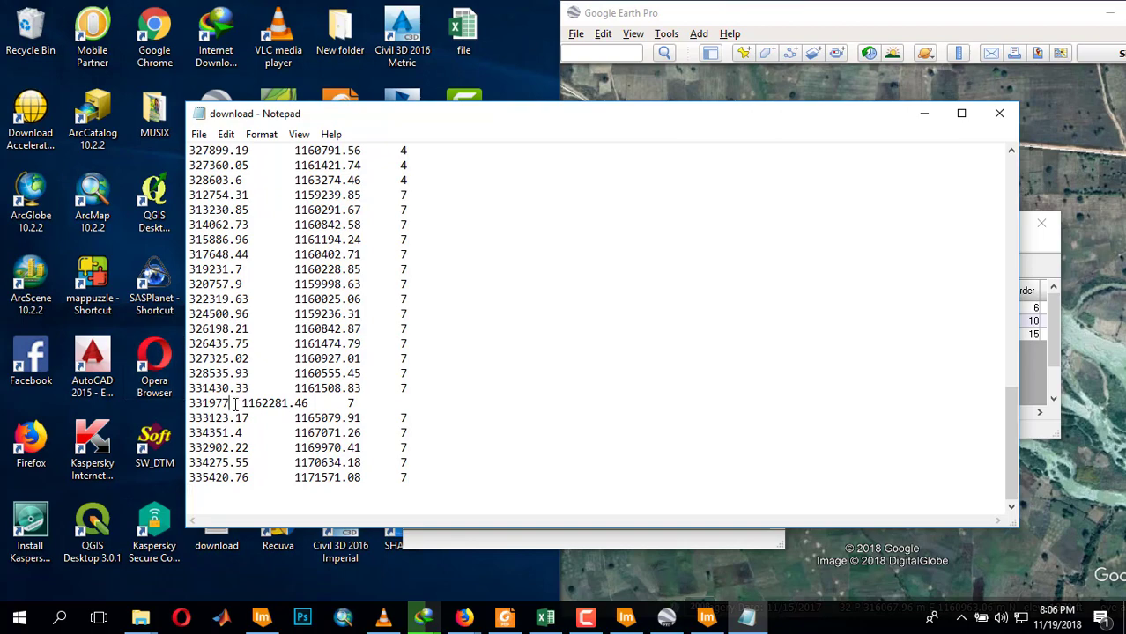
- Align the misaligned headers and entries of the EASTING, NORTHING and value columns with tab spacing, and save and close the download file
scroll(280, 224, "up", 17)
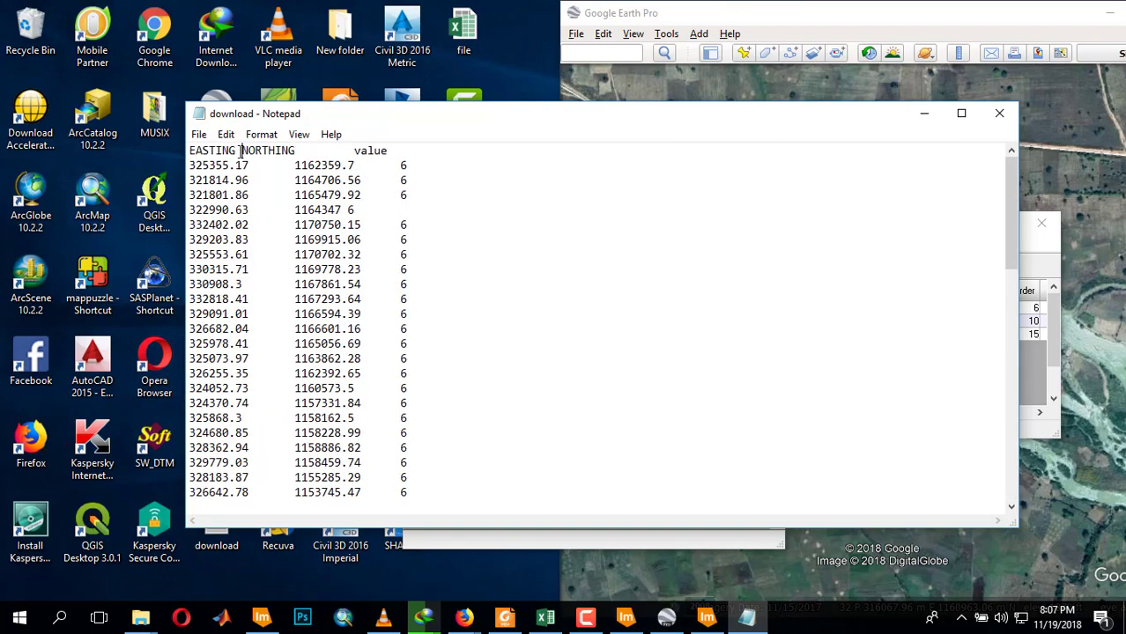
left_click(240, 152)
key("Tab")
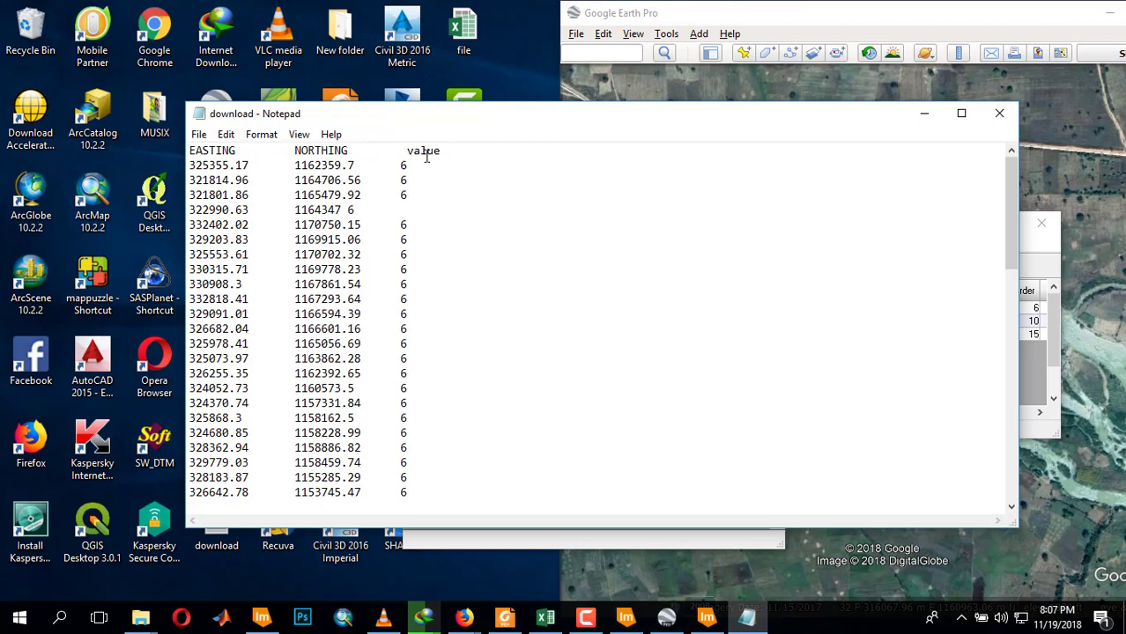
key("BackSpace")
key("Tab")
key("BackSpace")
key("Tab")
scroll(398, 221, "down", 15)
scroll(356, 296, "up", 15)
left_click(999, 113)
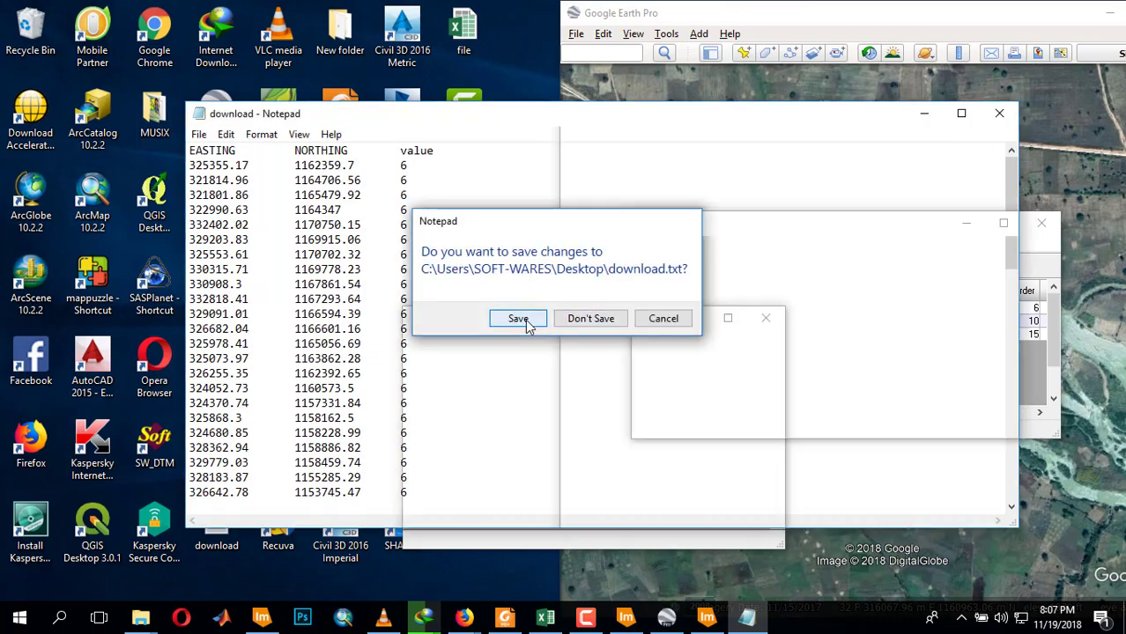
left_click(525, 321)
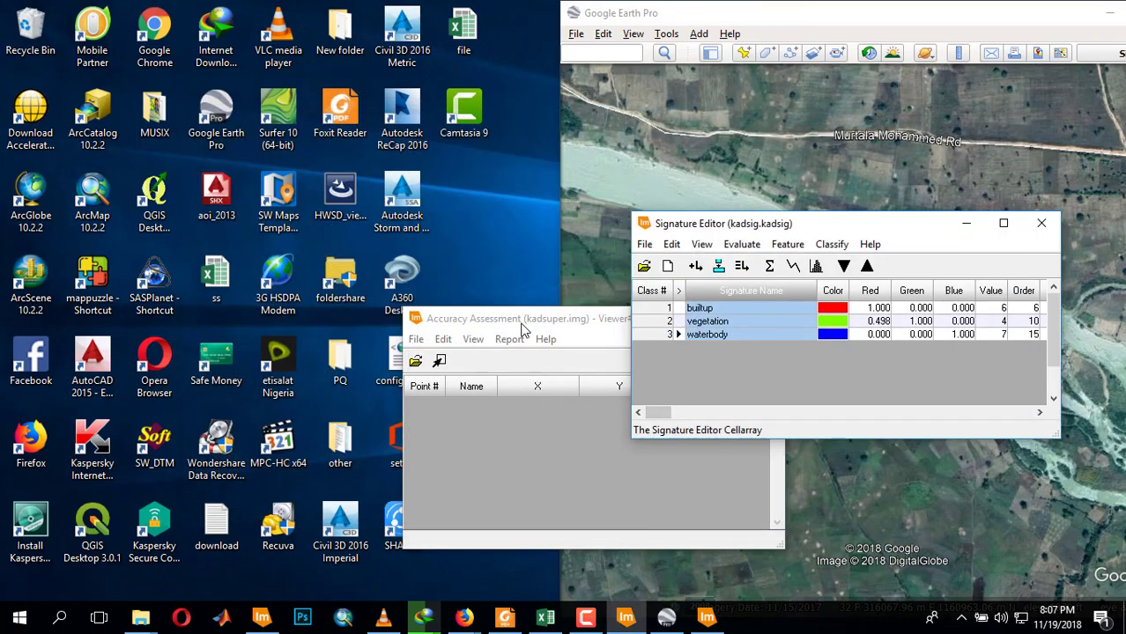
- Switch back to ERDAS IMAGINE, close the Signature Editor and bring up the Accuracy Assessment window over the kadsuper.img view
left_click(527, 349)
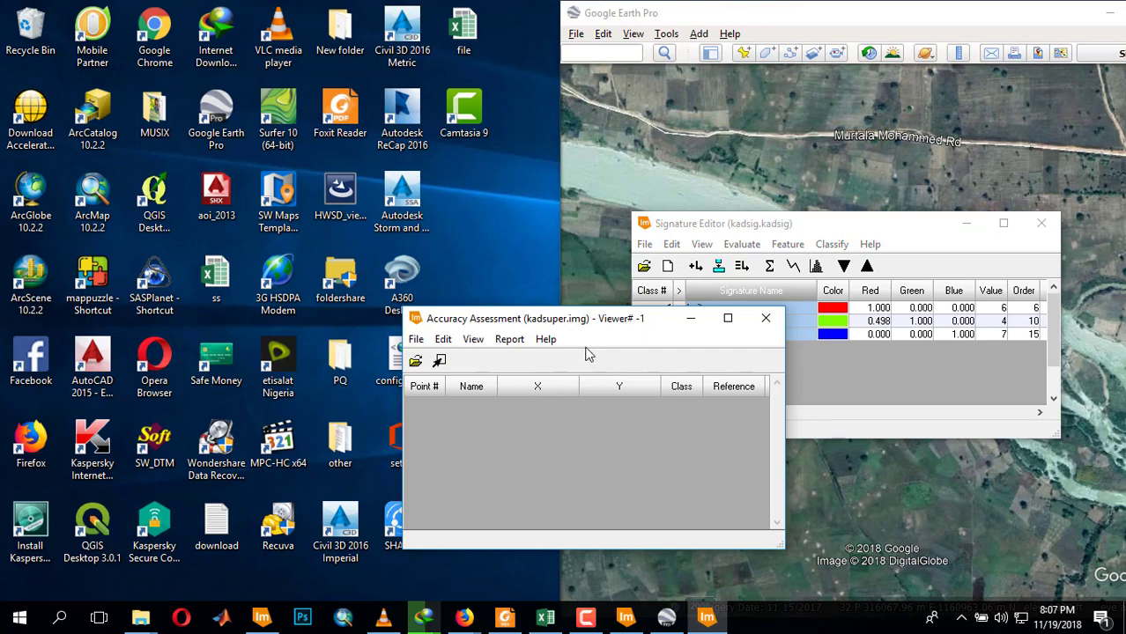
left_click(262, 618)
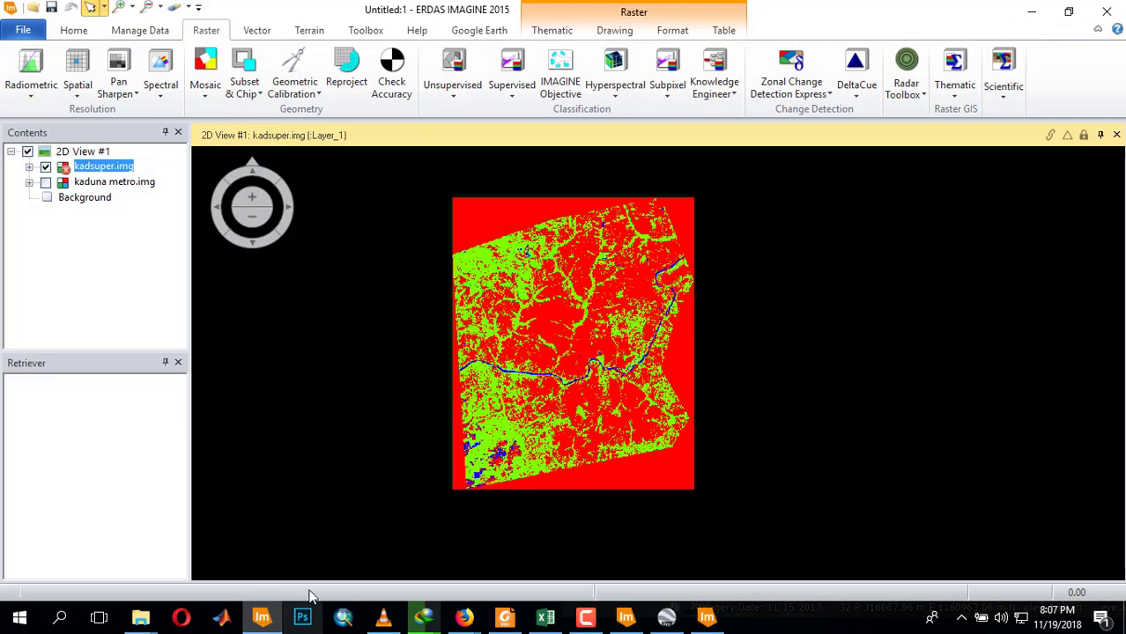
left_click(625, 617)
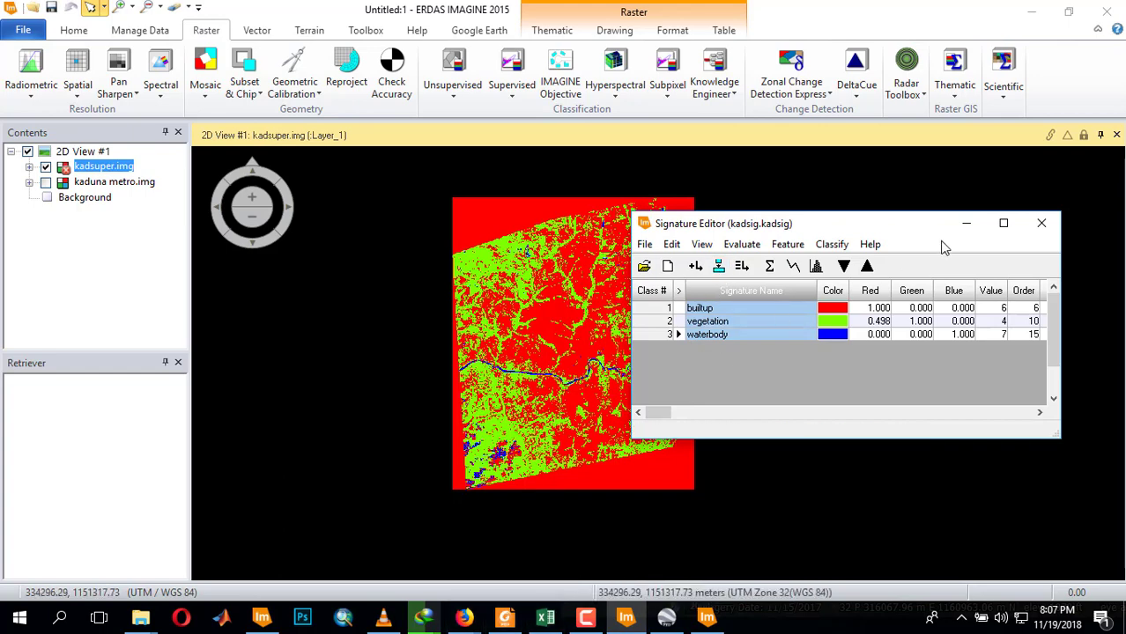
left_click(1042, 224)
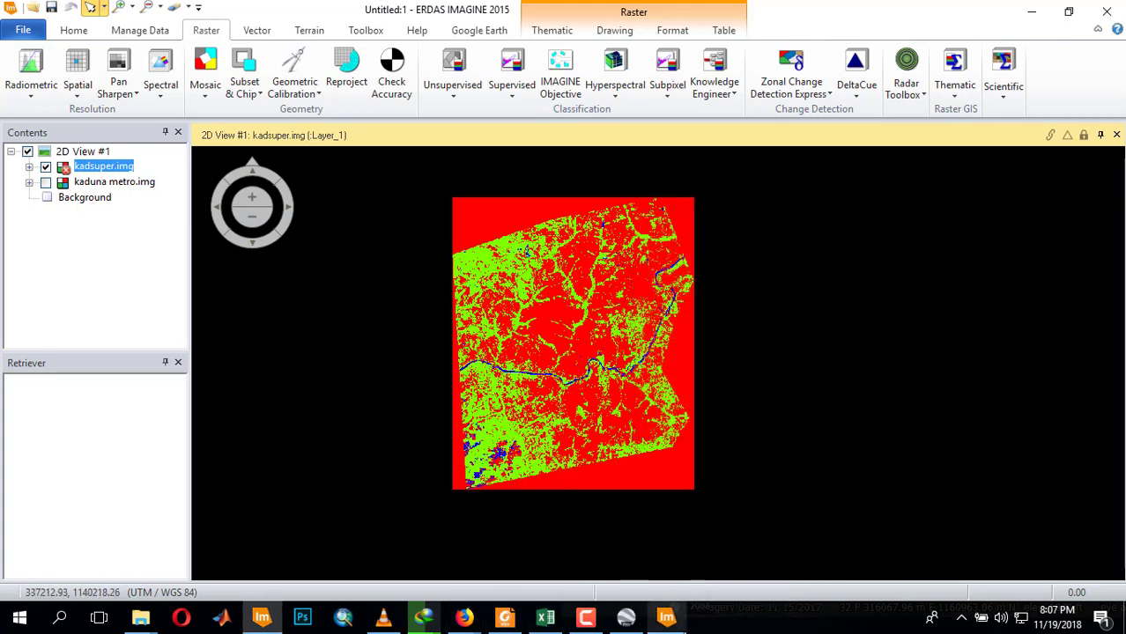
left_click(668, 622)
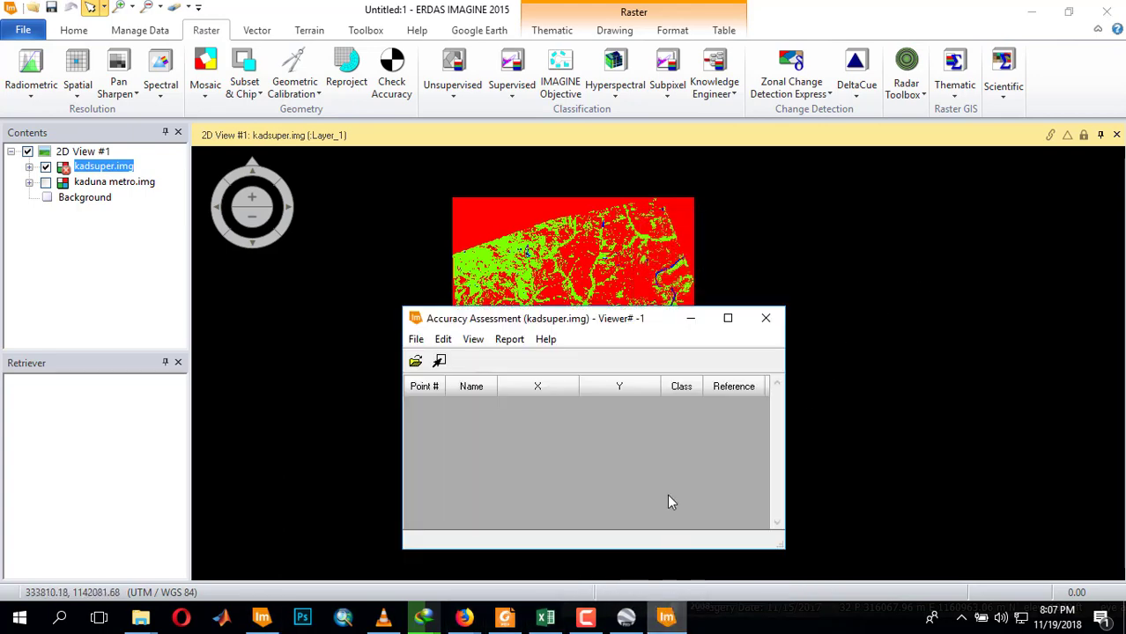
- Start importing user-defined points into the accuracy assessment from the desktop file download.txt
left_click(443, 339)
left_click(498, 377)
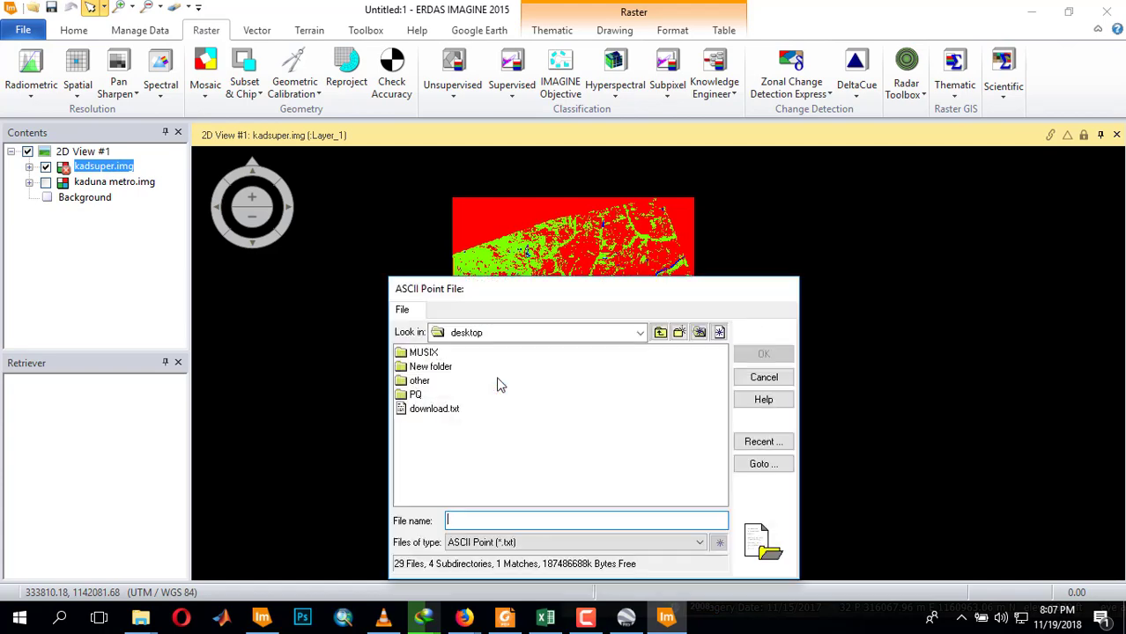
left_click(423, 410)
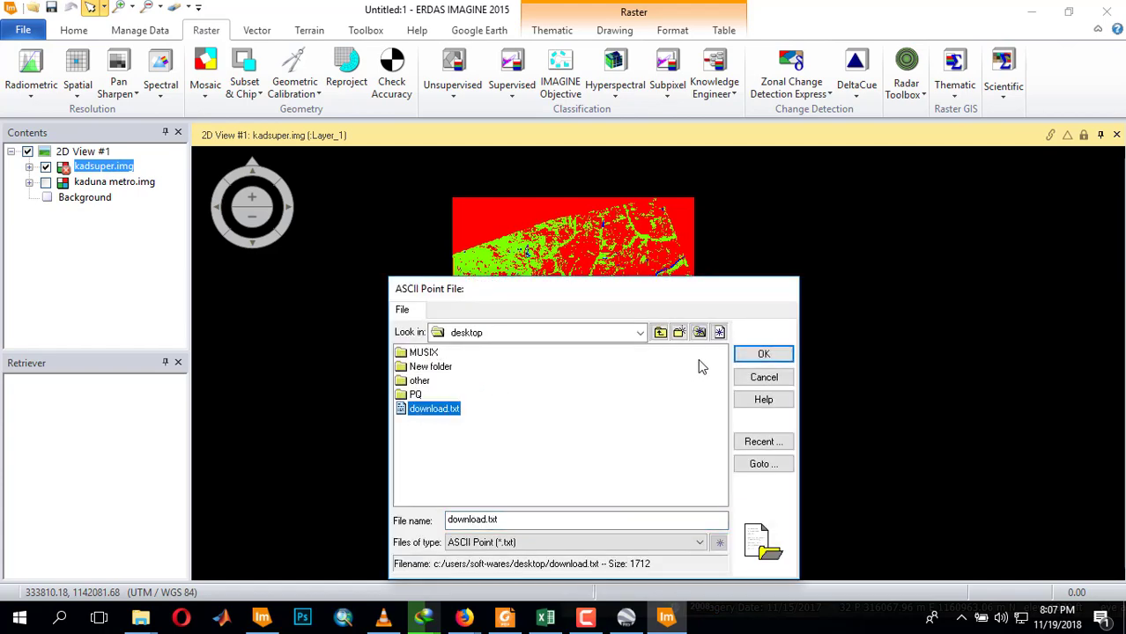
left_click(759, 354)
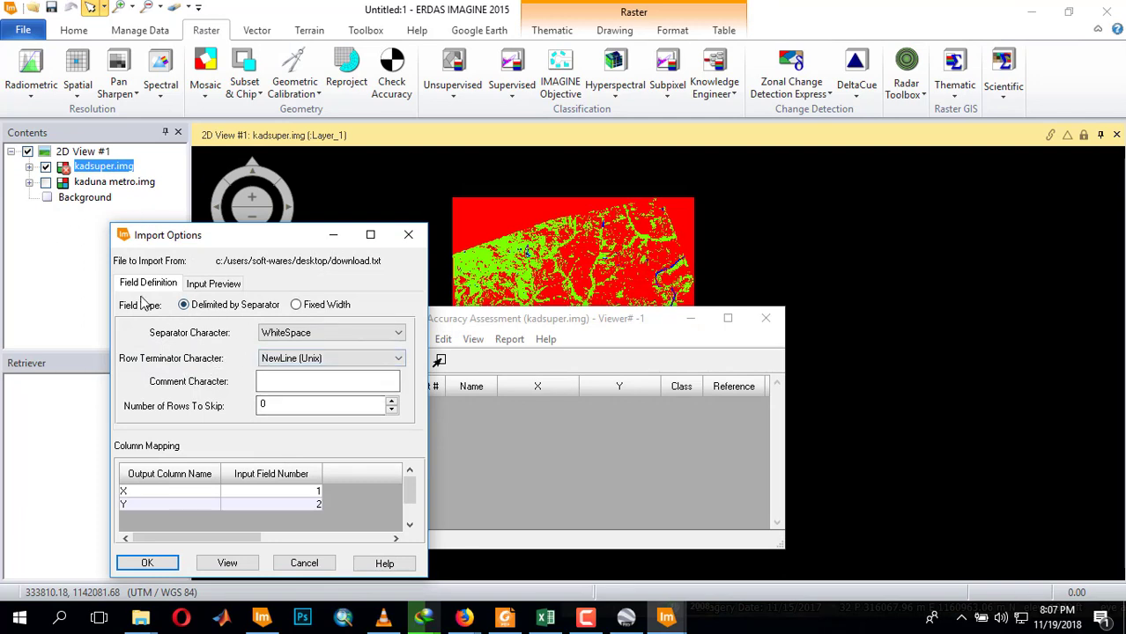
- Preview the input fields of download.txt and check the EASTING, NORTHING and value columns
left_click(207, 288)
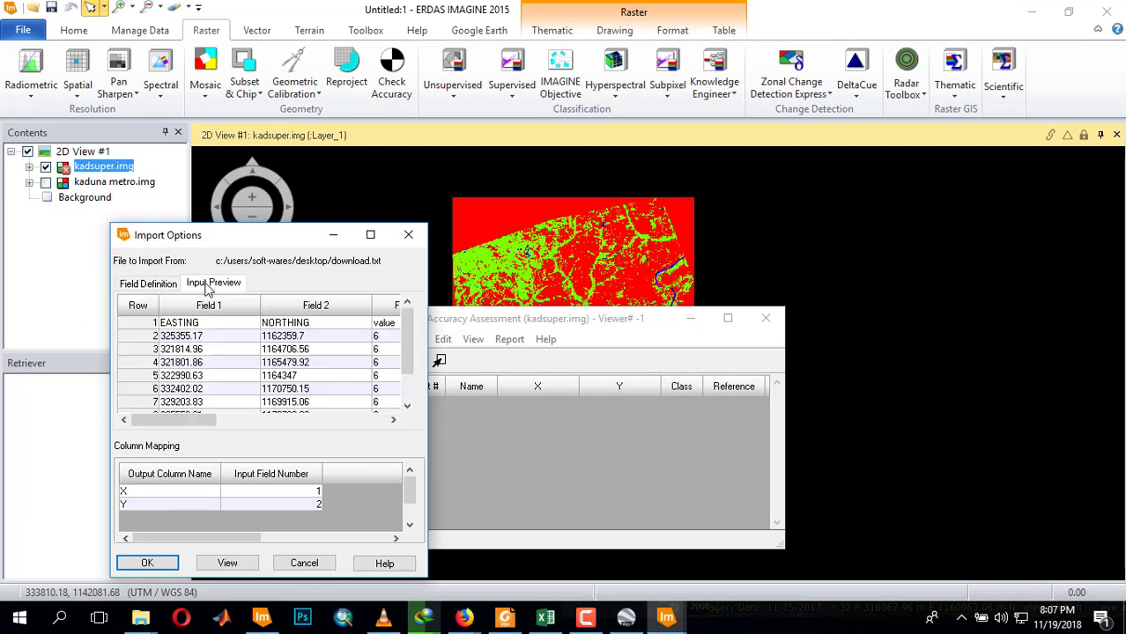
left_click(179, 322)
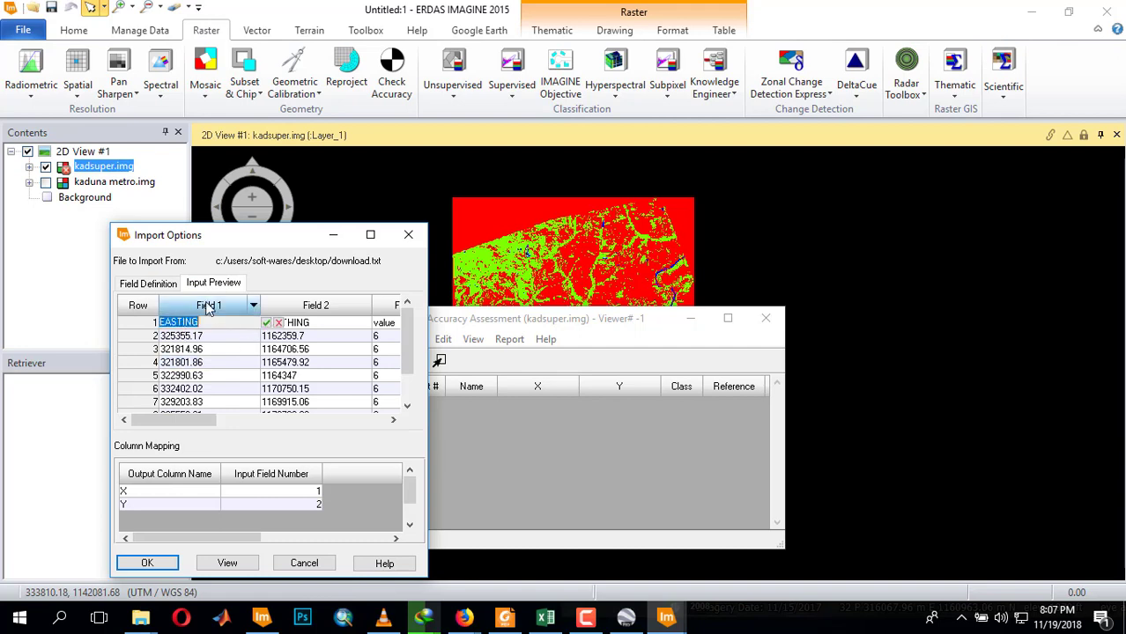
left_click(177, 308)
left_click(312, 306)
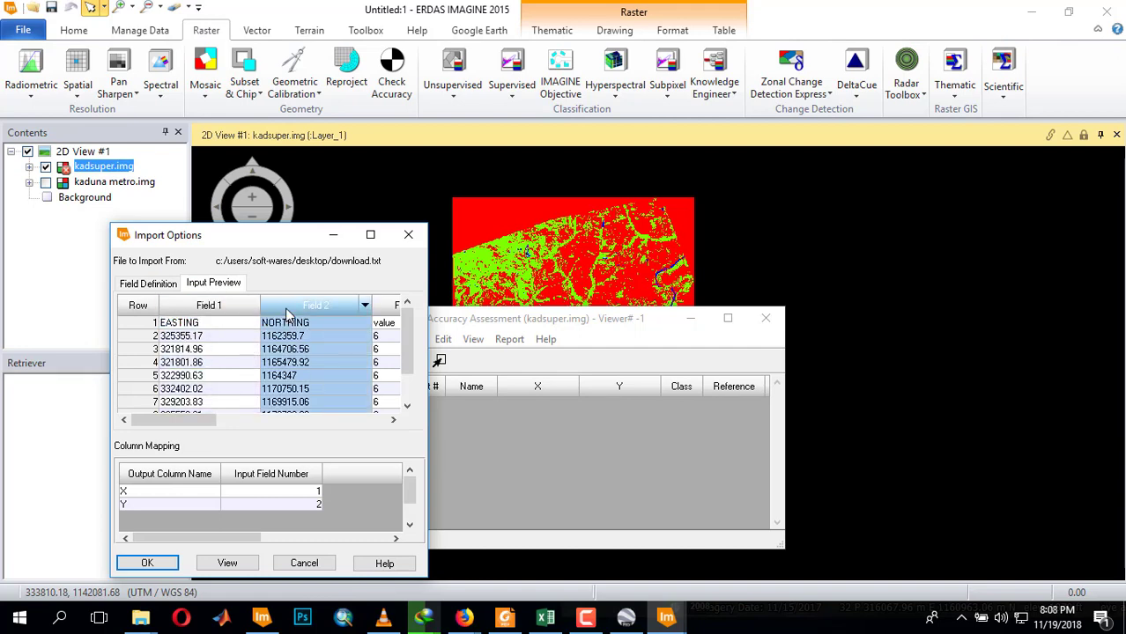
left_click(383, 308)
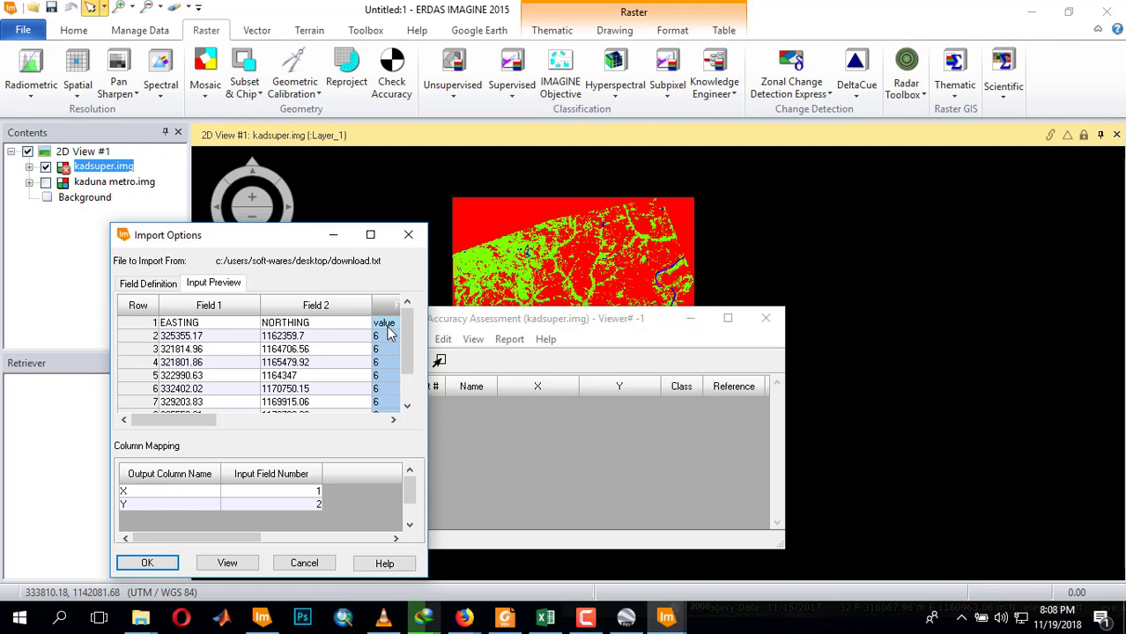
scroll(350, 357, "down", 3)
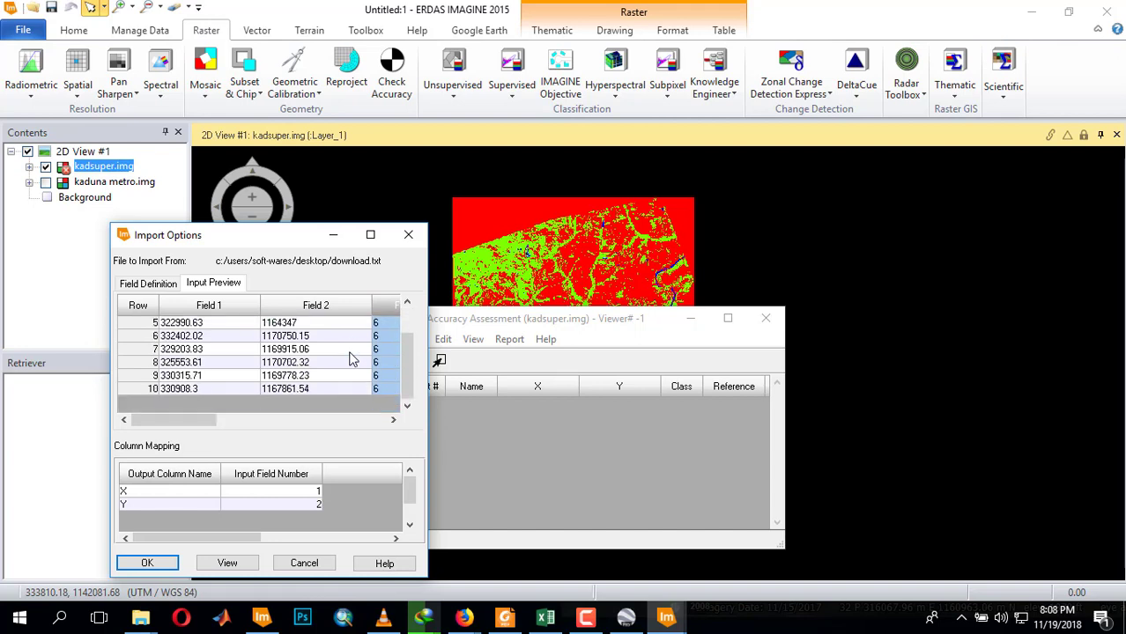
scroll(353, 356, "up", 3)
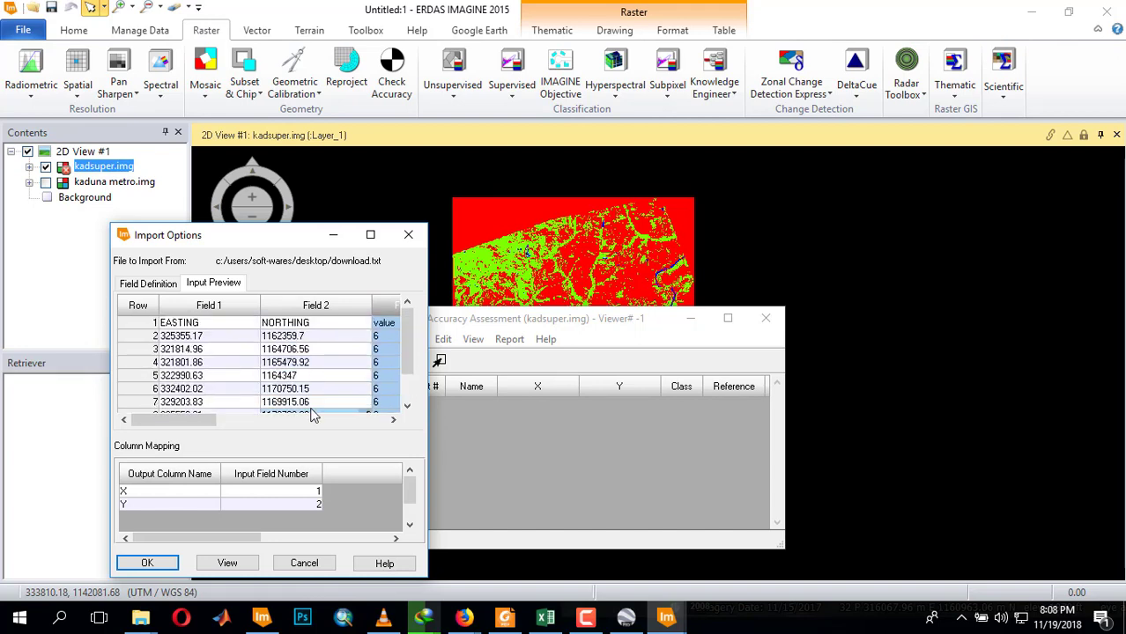
- Import the points with WhiteSpace as separator, mapping X to field 1 and Y to field 2, and look through the point table
left_click(141, 285)
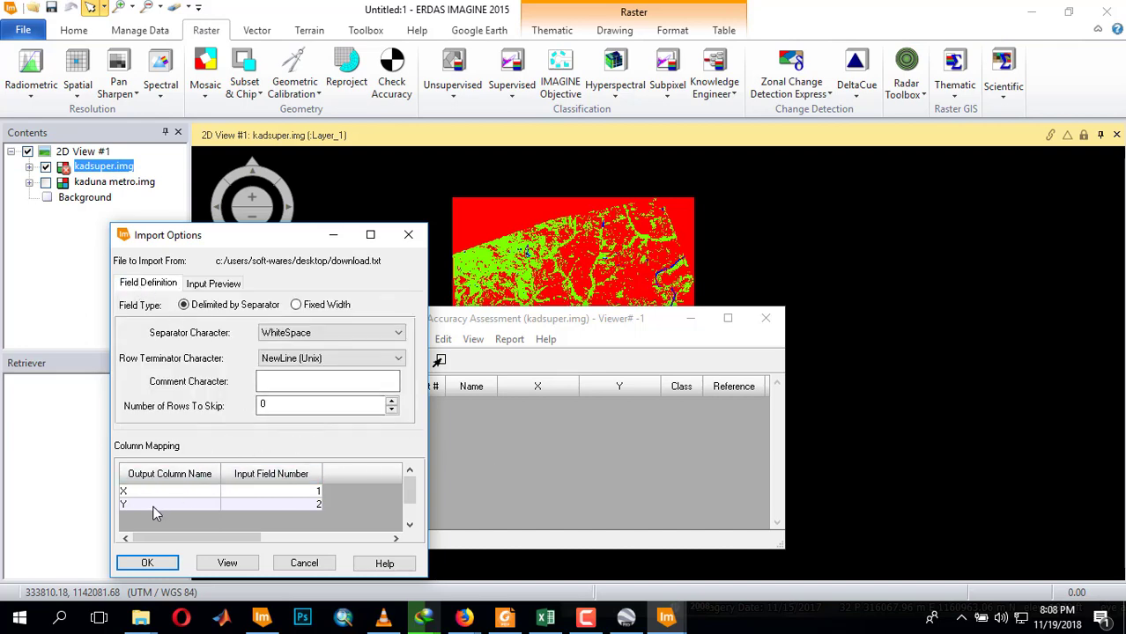
left_click(147, 564)
scroll(559, 460, "down", 1)
scroll(563, 420, "down", 7)
scroll(551, 476, "down", 6)
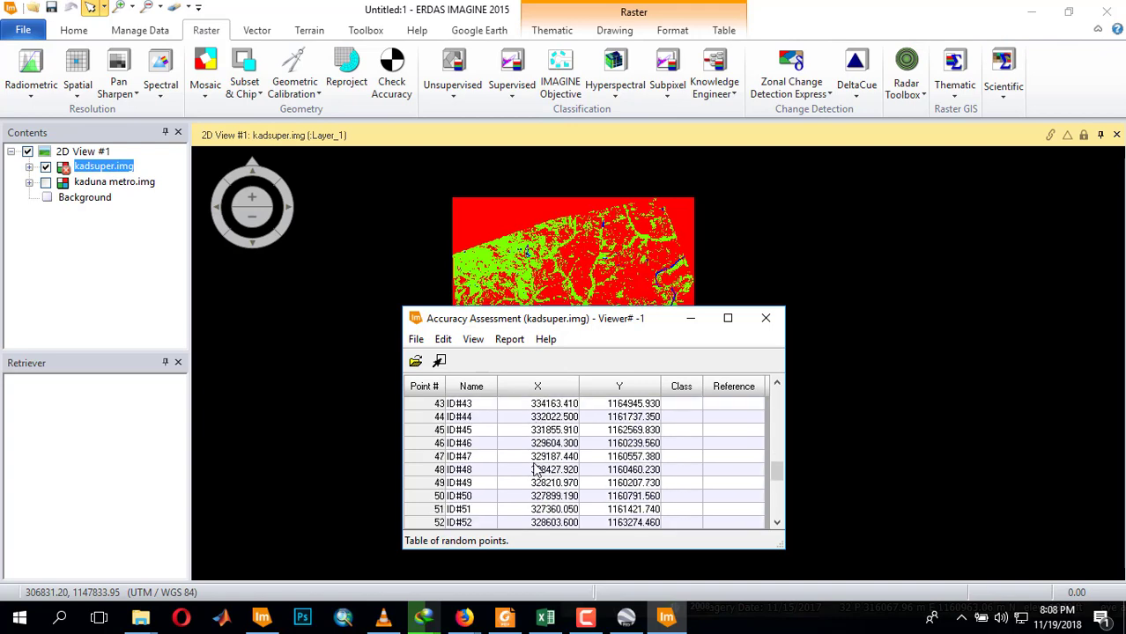